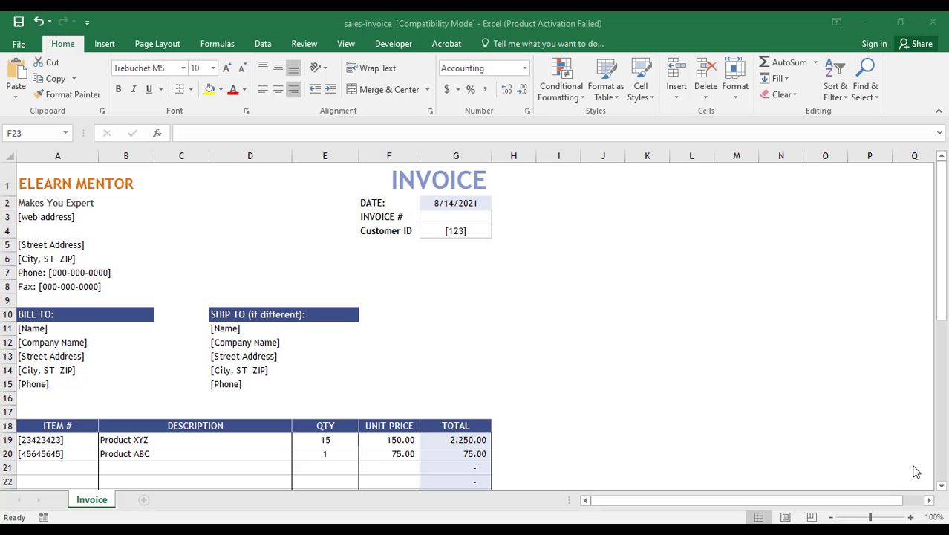
Select the TOTAL column from header G18 down to the grand total, then deselect it
{"action": "left_click", "coordinate": [506, 347]}
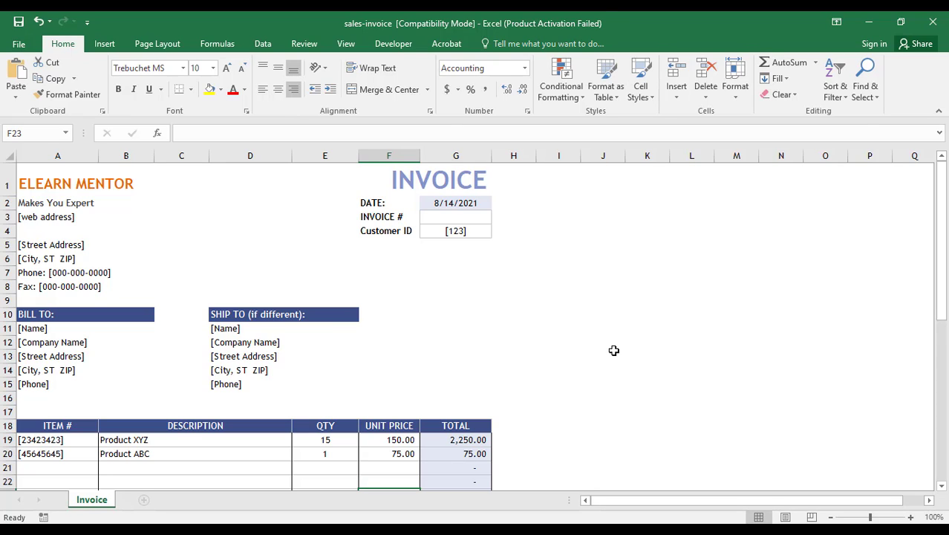
{"action": "left_click", "coordinate": [139, 192]}
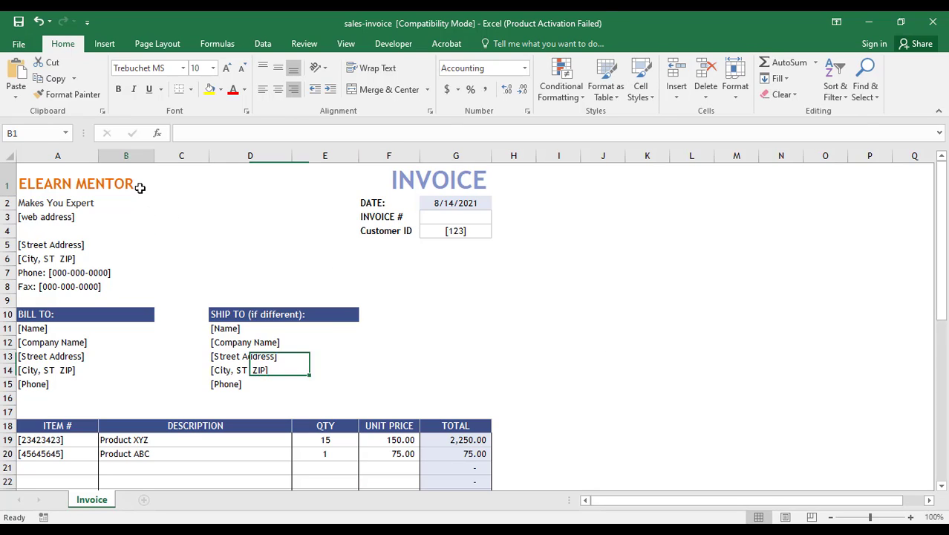
{"action": "left_click", "coordinate": [60, 191]}
{"action": "scroll", "coordinate": [574, 256], "scroll_direction": "down", "scroll_amount": 8}
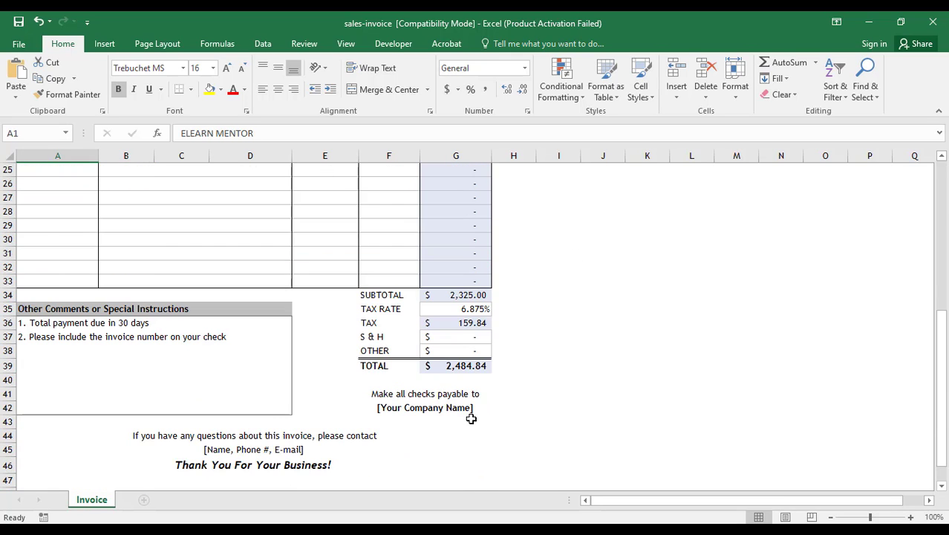
{"action": "scroll", "coordinate": [459, 422], "scroll_direction": "up", "scroll_amount": 5}
{"action": "left_click", "coordinate": [464, 282]}
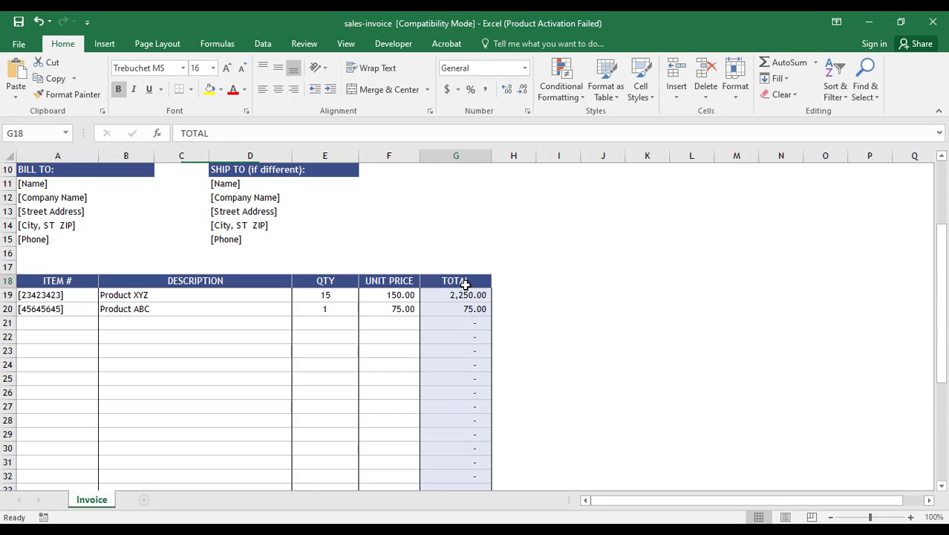
{"action": "scroll", "coordinate": [547, 326], "scroll_direction": "down", "scroll_amount": 2}
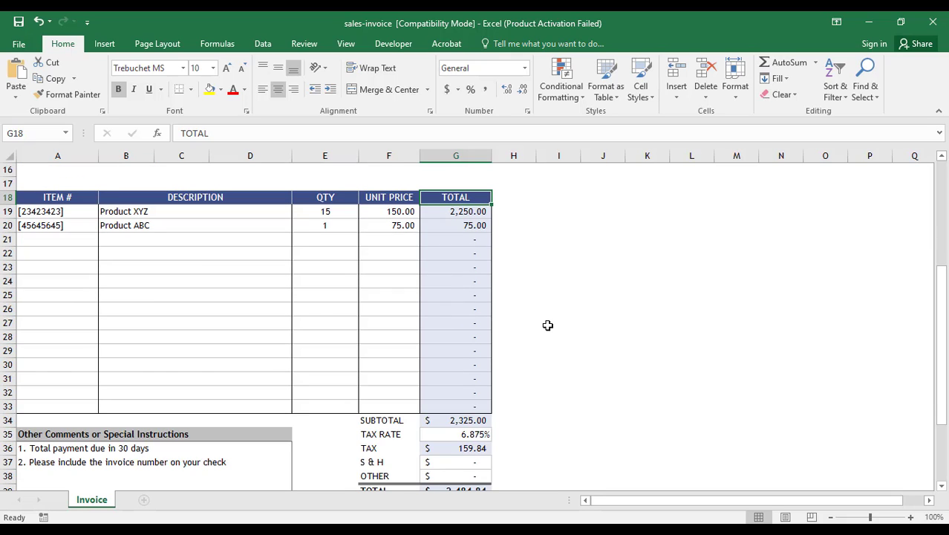
{"action": "scroll", "coordinate": [548, 326], "scroll_direction": "down", "scroll_amount": 1}
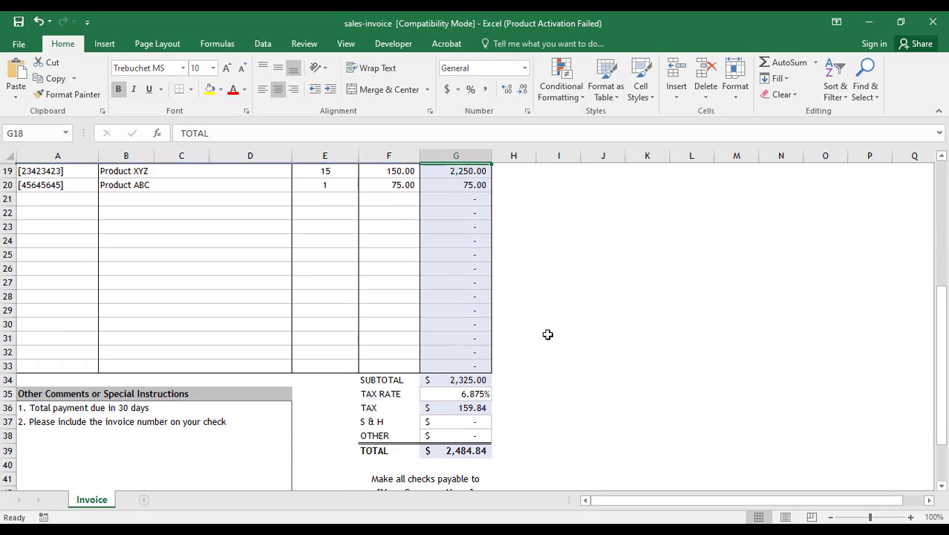
{"action": "left_click", "coordinate": [480, 448], "text": "shift"}
{"action": "scroll", "coordinate": [480, 447], "scroll_direction": "up", "scroll_amount": 2}
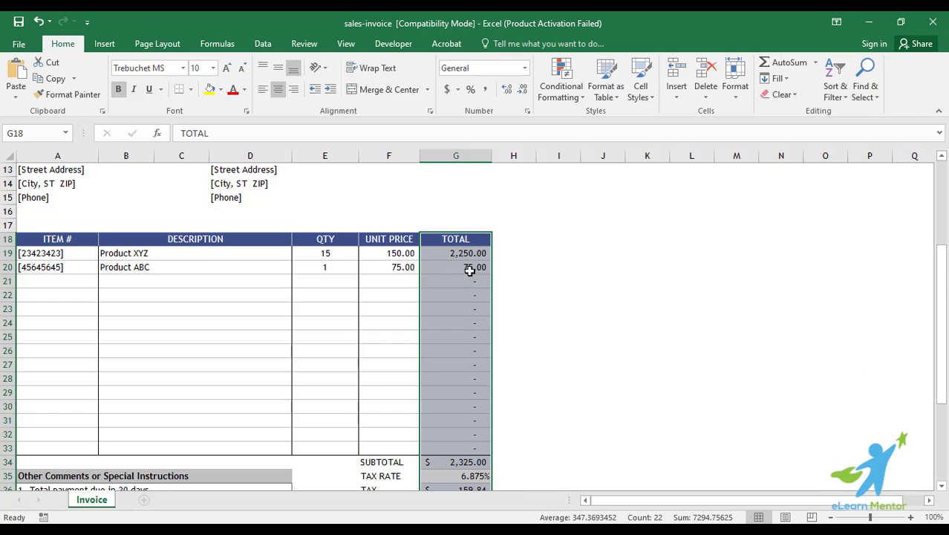
{"action": "scroll", "coordinate": [475, 418], "scroll_direction": "down", "scroll_amount": 2}
{"action": "scroll", "coordinate": [480, 450], "scroll_direction": "up", "scroll_amount": 3}
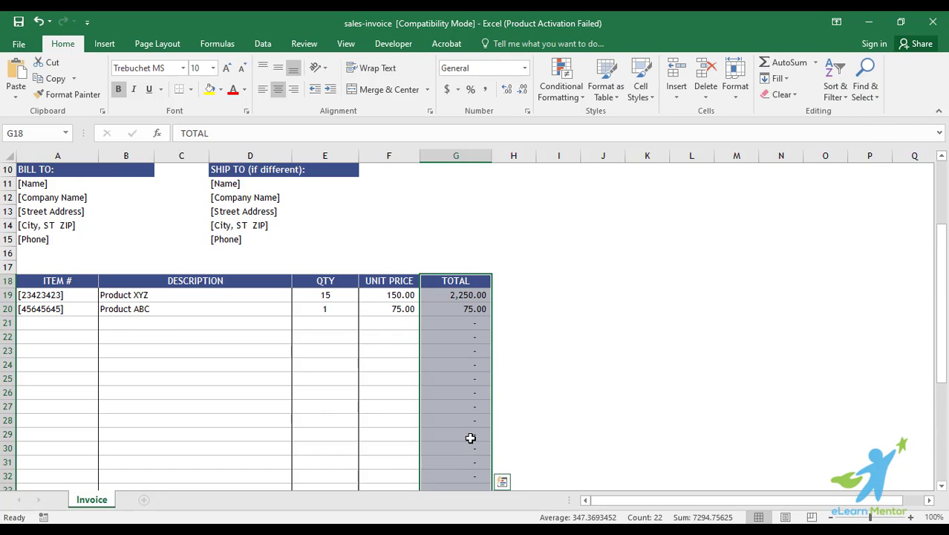
{"action": "scroll", "coordinate": [471, 437], "scroll_direction": "down", "scroll_amount": 2}
{"action": "scroll", "coordinate": [408, 418], "scroll_direction": "down", "scroll_amount": 1}
{"action": "scroll", "coordinate": [301, 365], "scroll_direction": "up", "scroll_amount": 1}
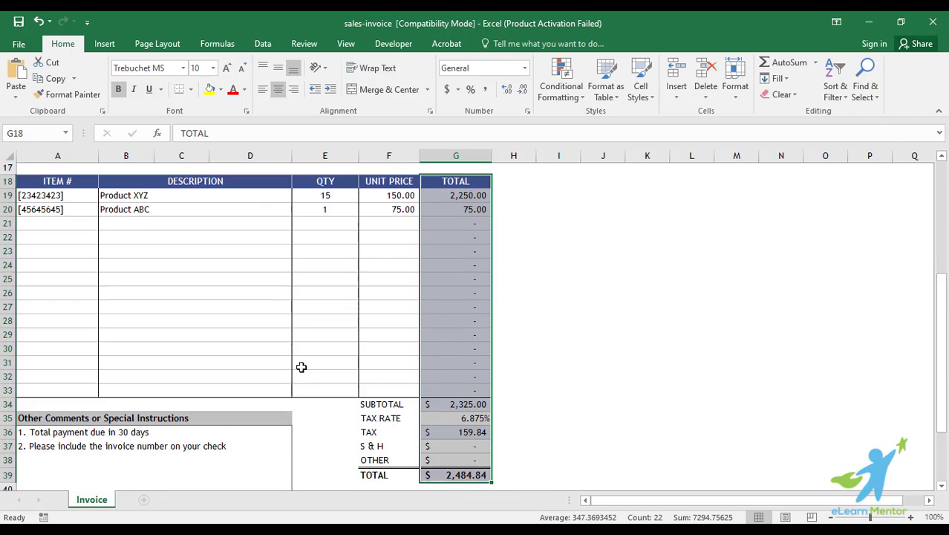
{"action": "left_click", "coordinate": [301, 364]}
{"action": "scroll", "coordinate": [301, 365], "scroll_direction": "up", "scroll_amount": 5}
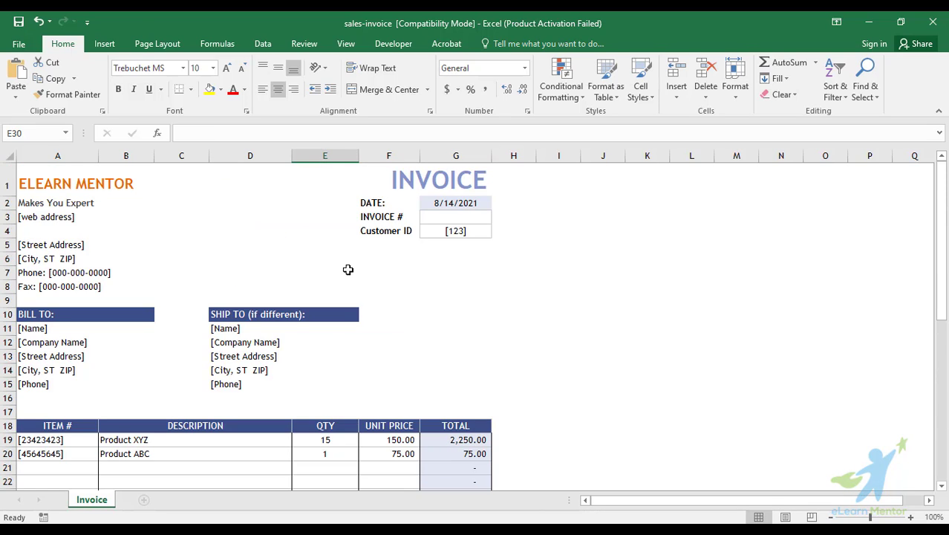
Inspect the Protection settings of empty cell J6 in Format Cells, closing without changes
{"action": "left_click", "coordinate": [382, 288]}
{"action": "left_click", "coordinate": [316, 244]}
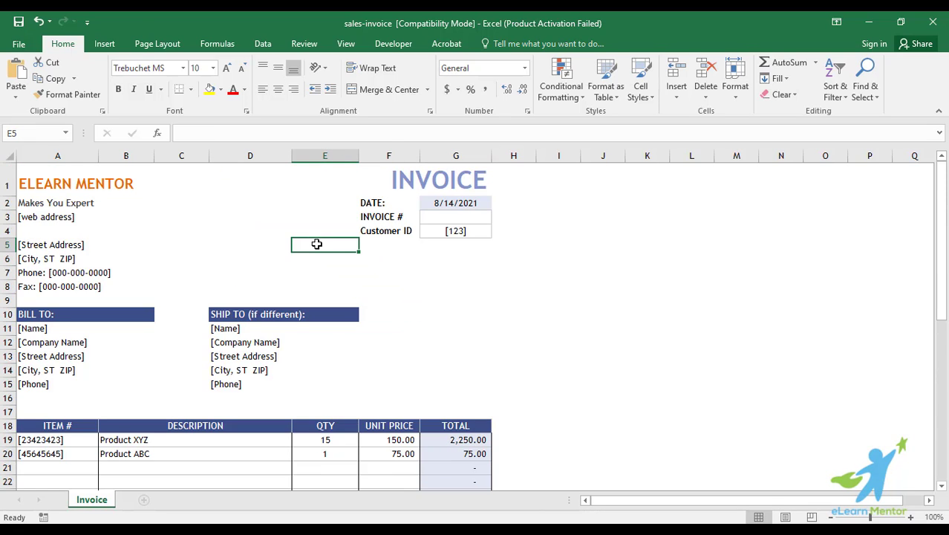
{"action": "left_click", "coordinate": [609, 259]}
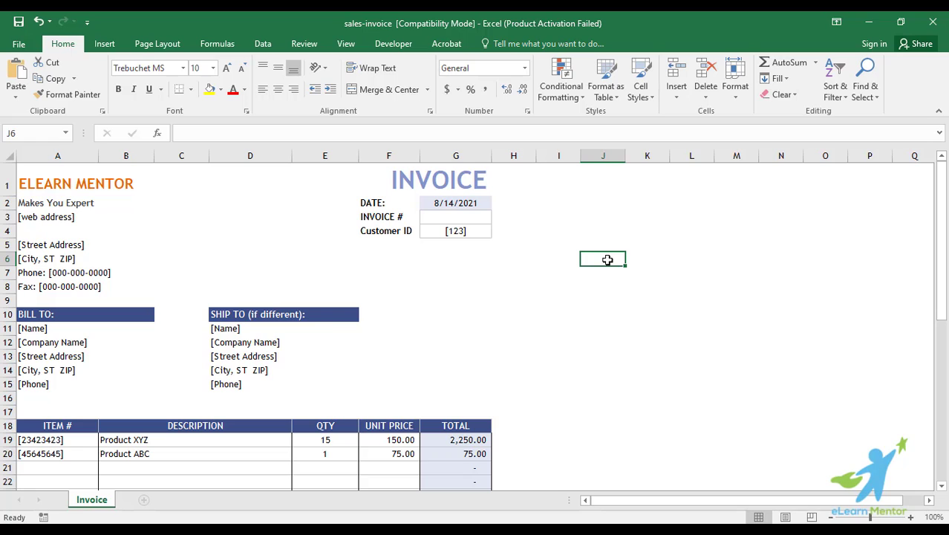
{"action": "right_click", "coordinate": [607, 259]}
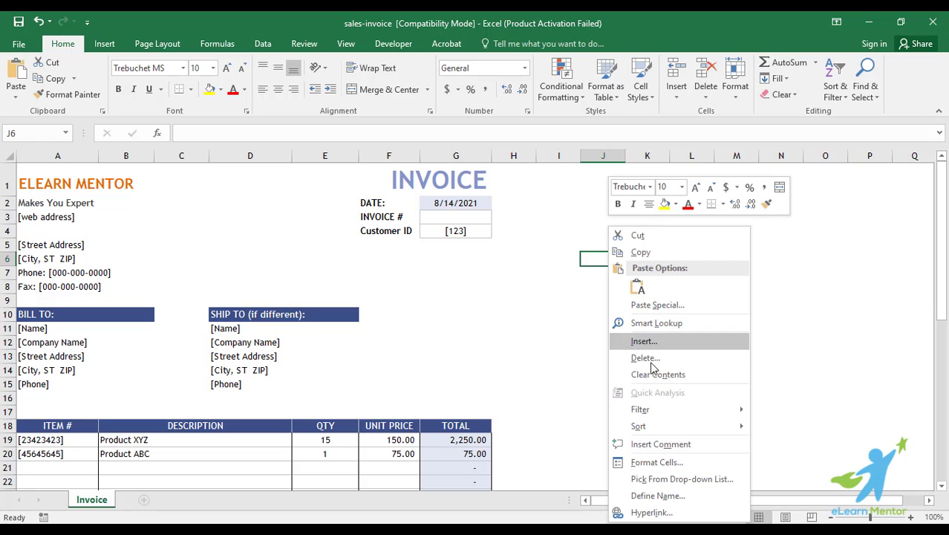
{"action": "left_click", "coordinate": [690, 462]}
{"action": "left_click_drag", "start_coordinate": [621, 209], "coordinate": [364, 193]}
{"action": "left_click_drag", "start_coordinate": [500, 194], "coordinate": [409, 177]}
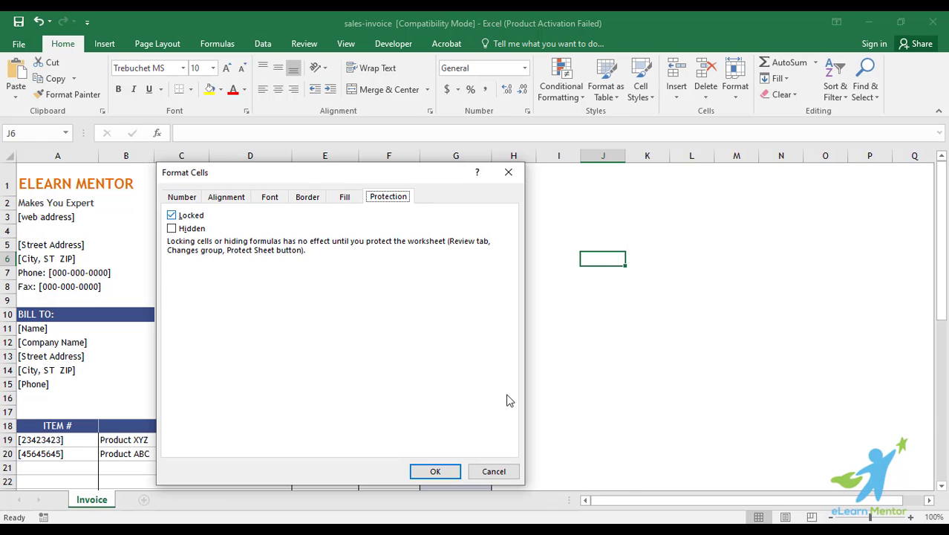
{"action": "left_click", "coordinate": [499, 471]}
Check the locking setting of item cell B24 in Format Cells, leaving it unchanged
{"action": "scroll", "coordinate": [579, 337], "scroll_direction": "down", "scroll_amount": 5}
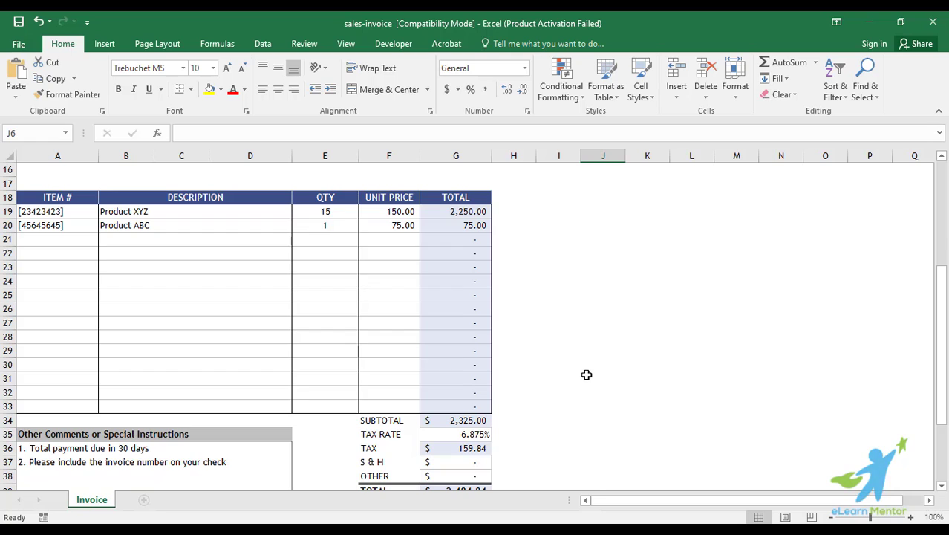
{"action": "scroll", "coordinate": [586, 375], "scroll_direction": "up", "scroll_amount": 2}
{"action": "left_click", "coordinate": [255, 371]}
{"action": "scroll", "coordinate": [292, 376], "scroll_direction": "down", "scroll_amount": 1}
{"action": "right_click", "coordinate": [259, 330]}
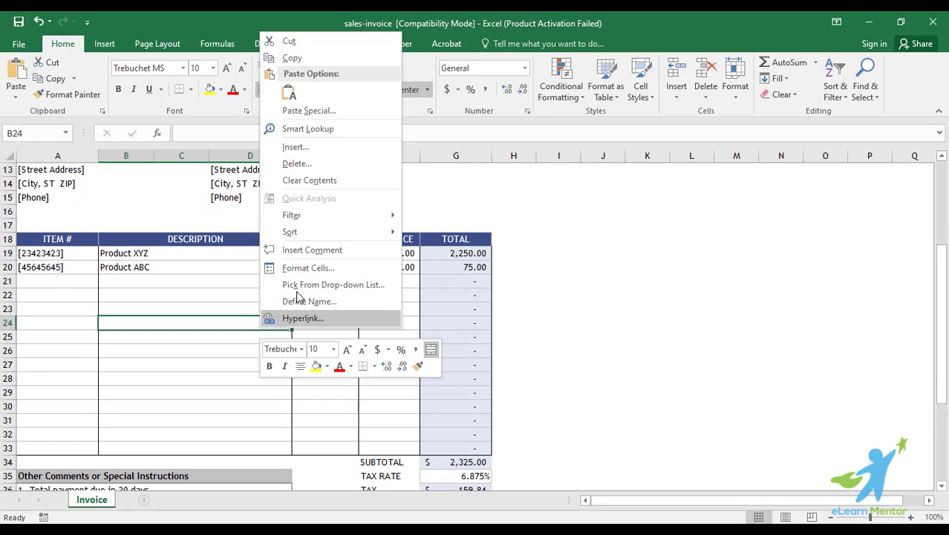
{"action": "left_click", "coordinate": [325, 270]}
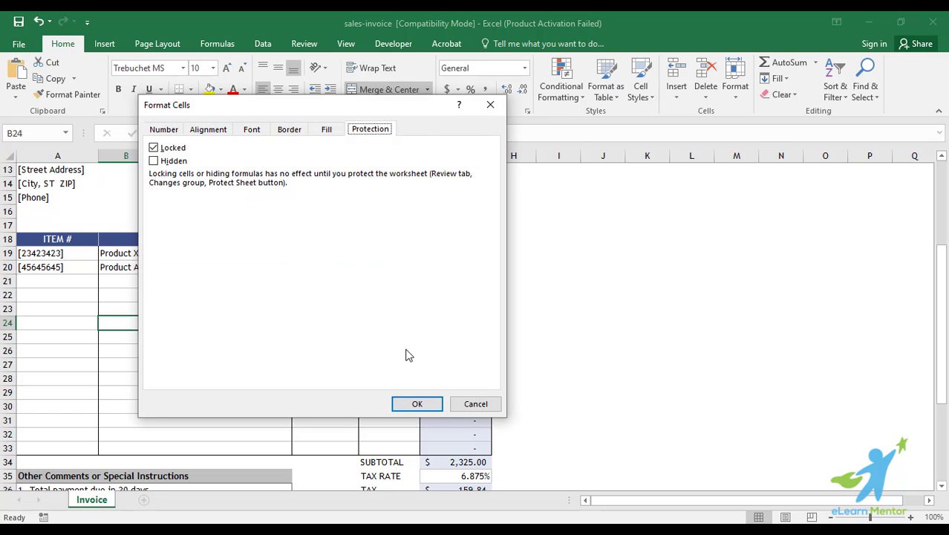
{"action": "left_click", "coordinate": [462, 405]}
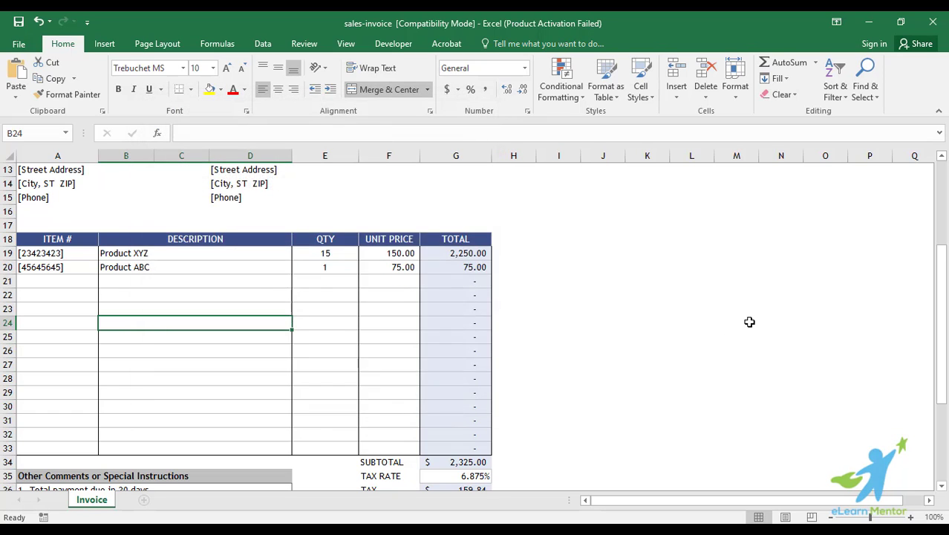
Select the TOTAL cells G18 to G39, then clear the selection again
{"action": "scroll", "coordinate": [746, 322], "scroll_direction": "up", "scroll_amount": 3}
{"action": "left_click", "coordinate": [606, 353]}
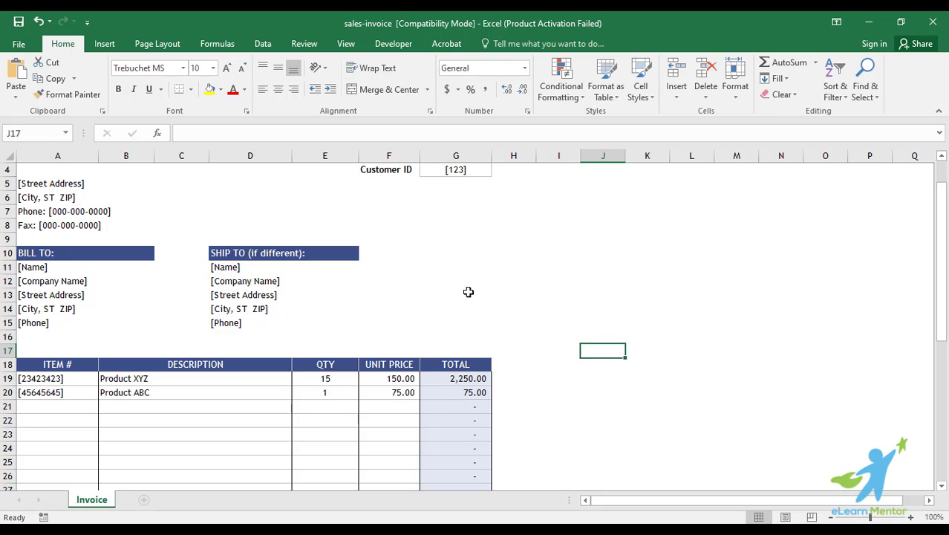
{"action": "scroll", "coordinate": [469, 292], "scroll_direction": "up", "scroll_amount": 1}
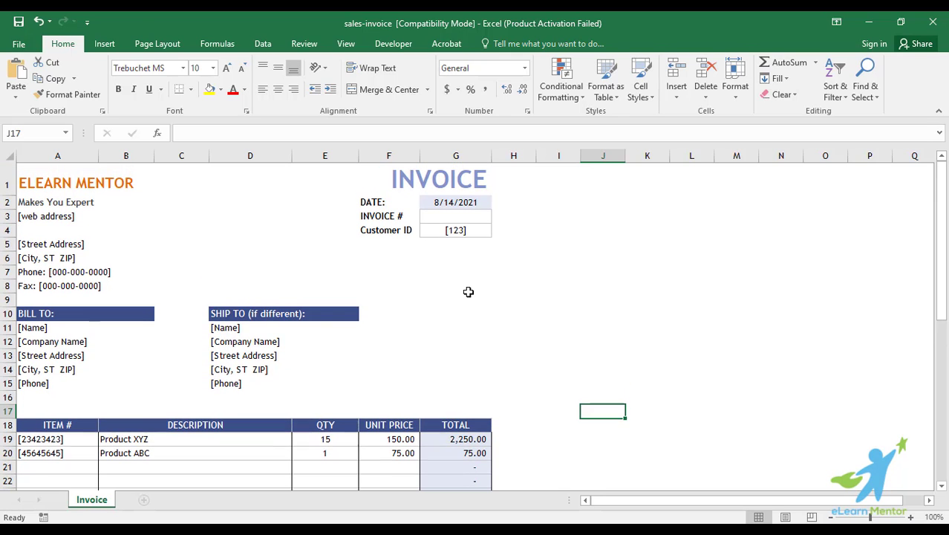
{"action": "left_click", "coordinate": [469, 292]}
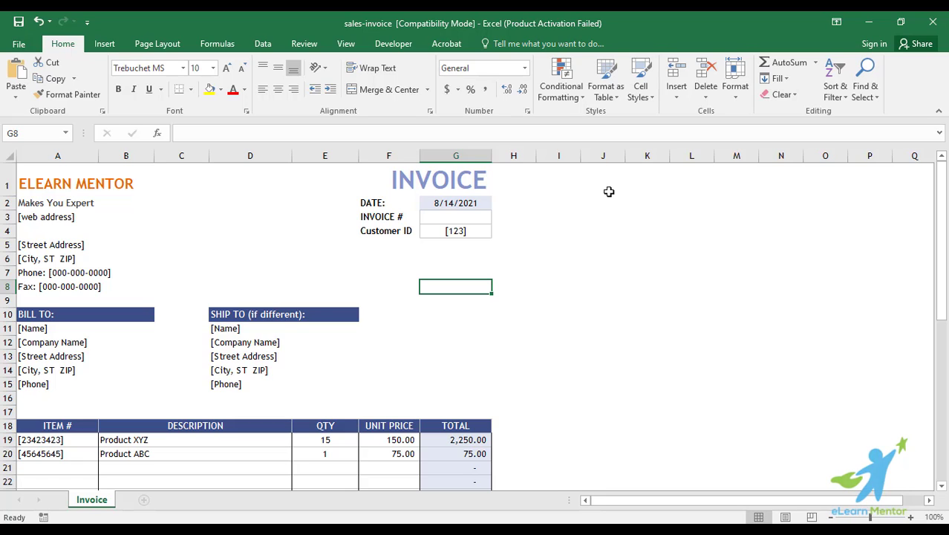
{"action": "scroll", "coordinate": [452, 320], "scroll_direction": "down", "scroll_amount": 4}
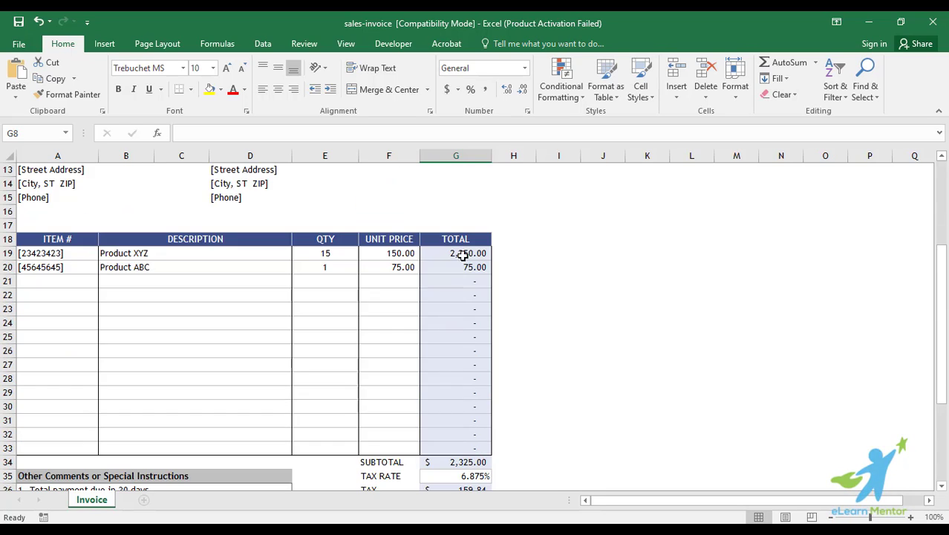
{"action": "left_click", "coordinate": [459, 243]}
{"action": "left_click_drag", "start_coordinate": [461, 247], "coordinate": [466, 407]}
{"action": "scroll", "coordinate": [610, 419], "scroll_direction": "up", "scroll_amount": 4}
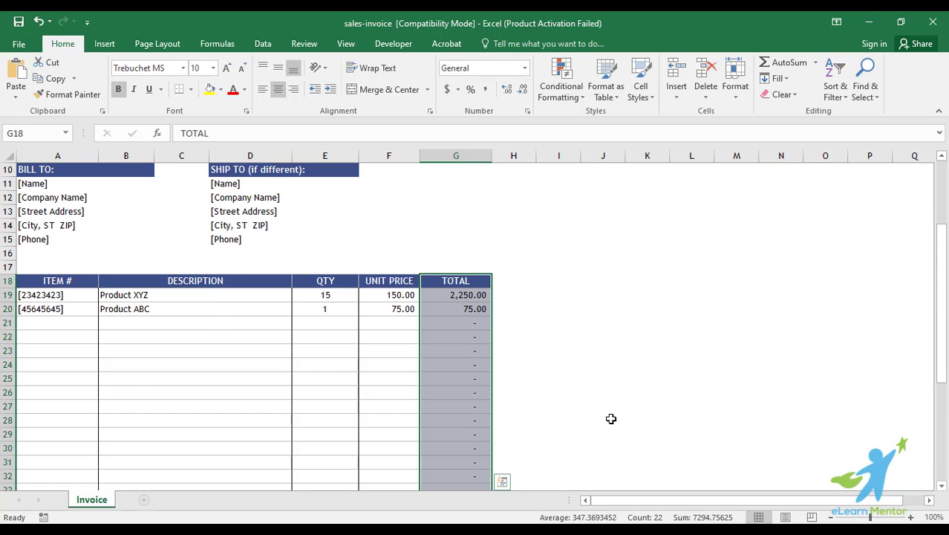
{"action": "scroll", "coordinate": [610, 419], "scroll_direction": "up", "scroll_amount": 2}
{"action": "scroll", "coordinate": [611, 419], "scroll_direction": "down", "scroll_amount": 2}
{"action": "left_click", "coordinate": [375, 256]}
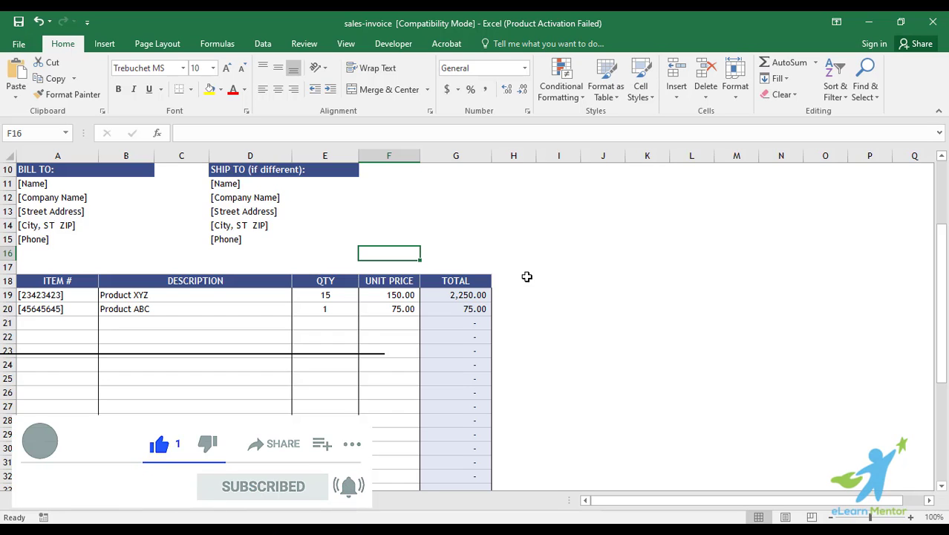
{"action": "scroll", "coordinate": [526, 276], "scroll_direction": "down", "scroll_amount": 2}
{"action": "scroll", "coordinate": [437, 389], "scroll_direction": "down", "scroll_amount": 4}
{"action": "scroll", "coordinate": [438, 390], "scroll_direction": "up", "scroll_amount": 7}
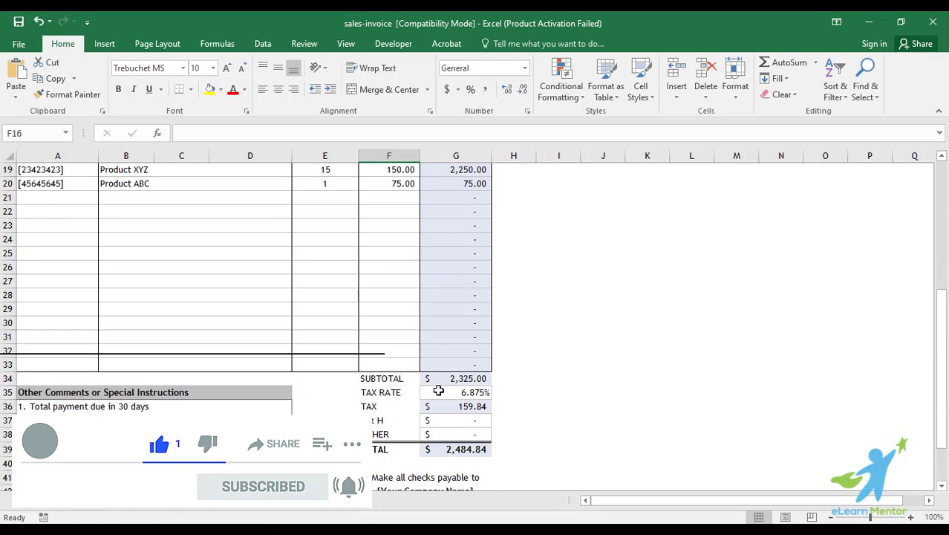
{"action": "scroll", "coordinate": [460, 339], "scroll_direction": "down", "scroll_amount": 2}
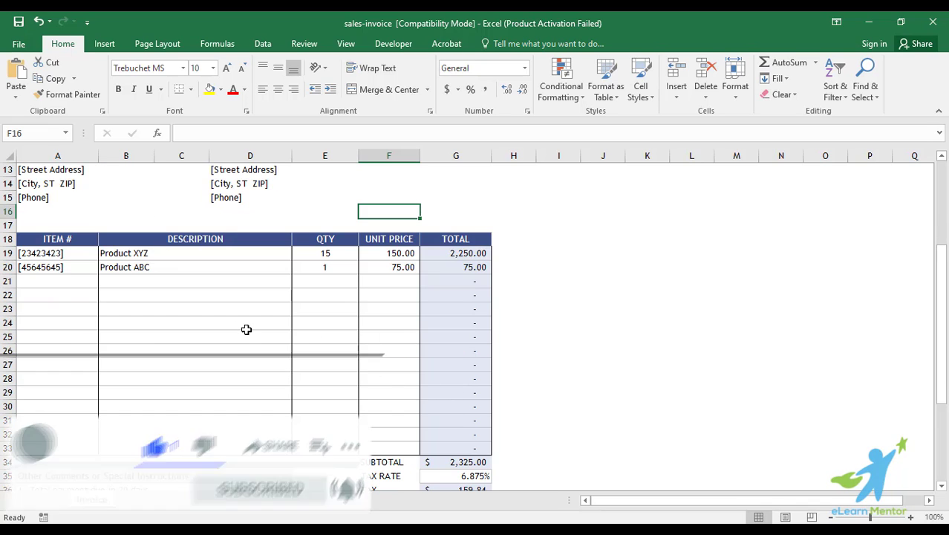
{"action": "scroll", "coordinate": [612, 292], "scroll_direction": "up", "scroll_amount": 4}
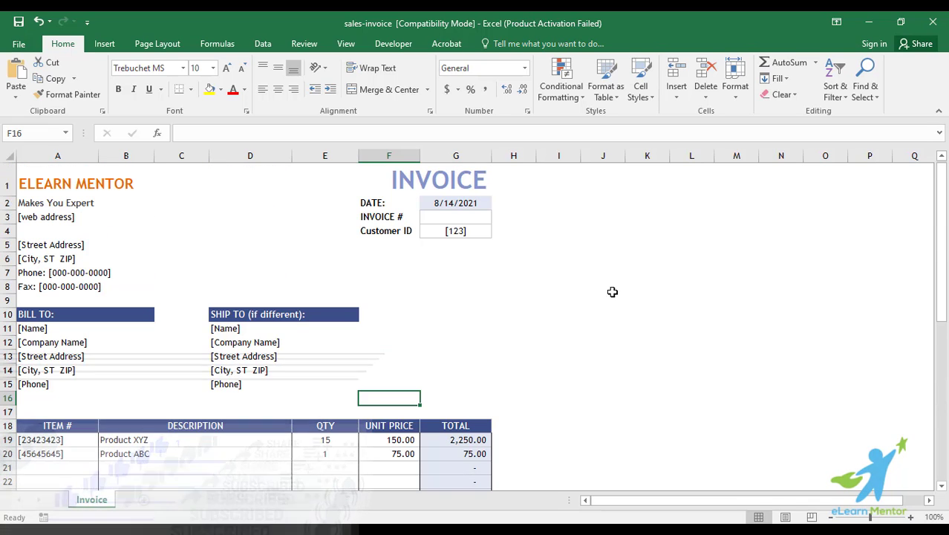
Select the entire worksheet and clear the Locked option for every cell
{"action": "left_click", "coordinate": [9, 156]}
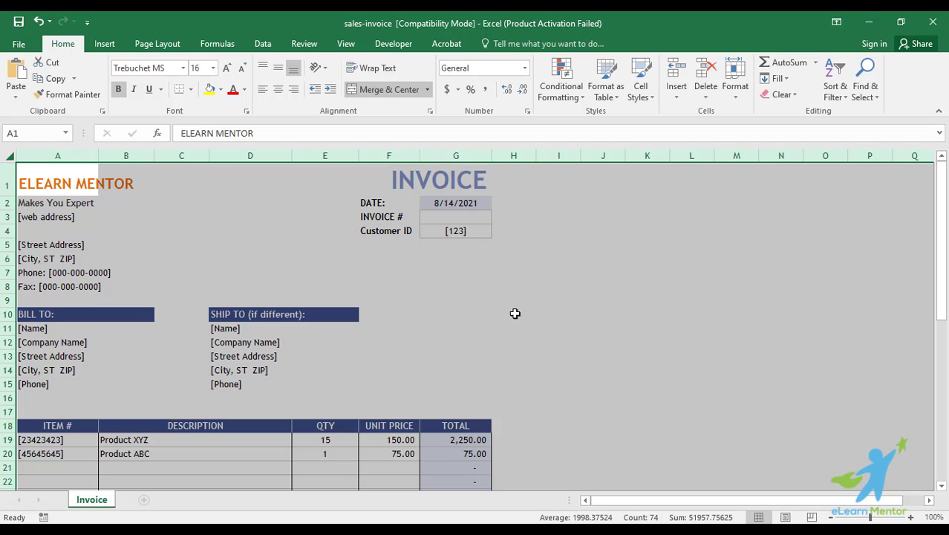
{"action": "scroll", "coordinate": [515, 313], "scroll_direction": "down", "scroll_amount": 1}
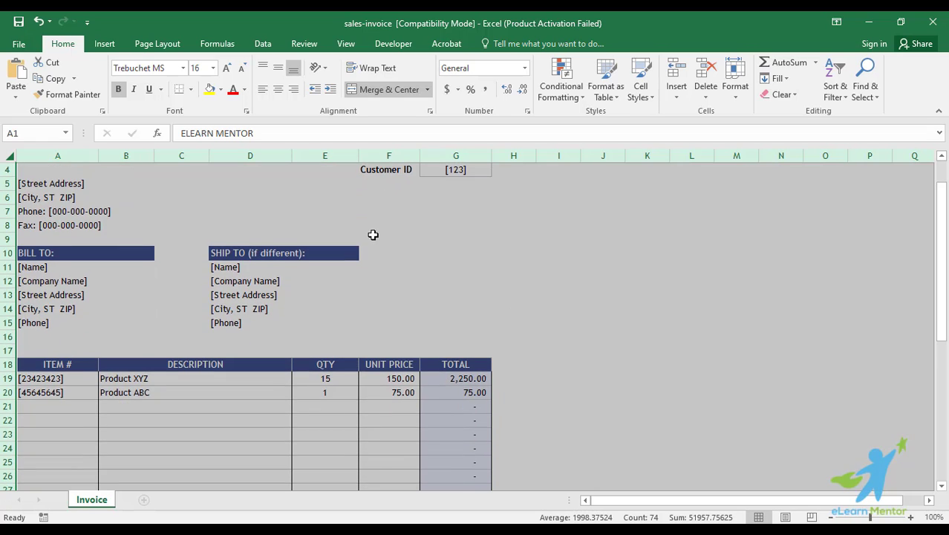
{"action": "right_click", "coordinate": [373, 235]}
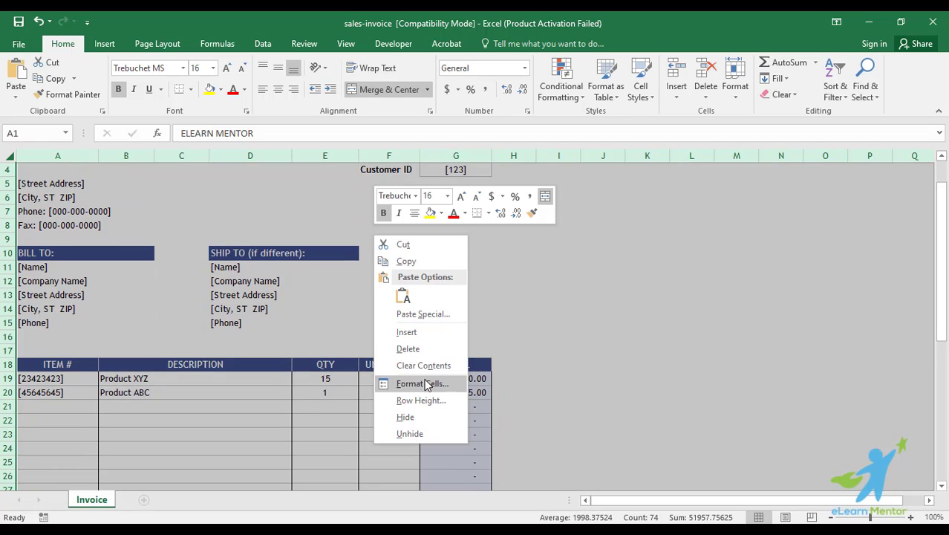
{"action": "left_click", "coordinate": [405, 382]}
{"action": "left_click_drag", "start_coordinate": [401, 212], "coordinate": [560, 172]}
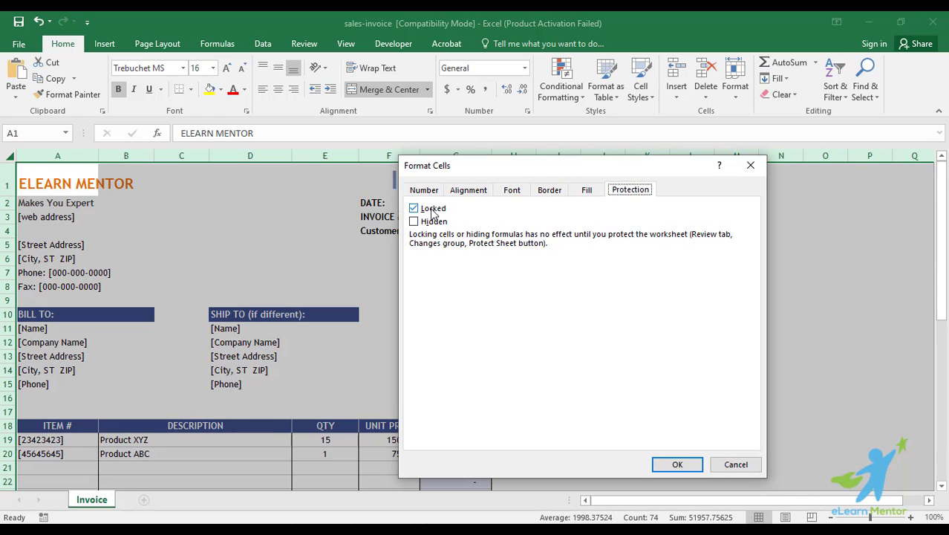
{"action": "left_click", "coordinate": [432, 210]}
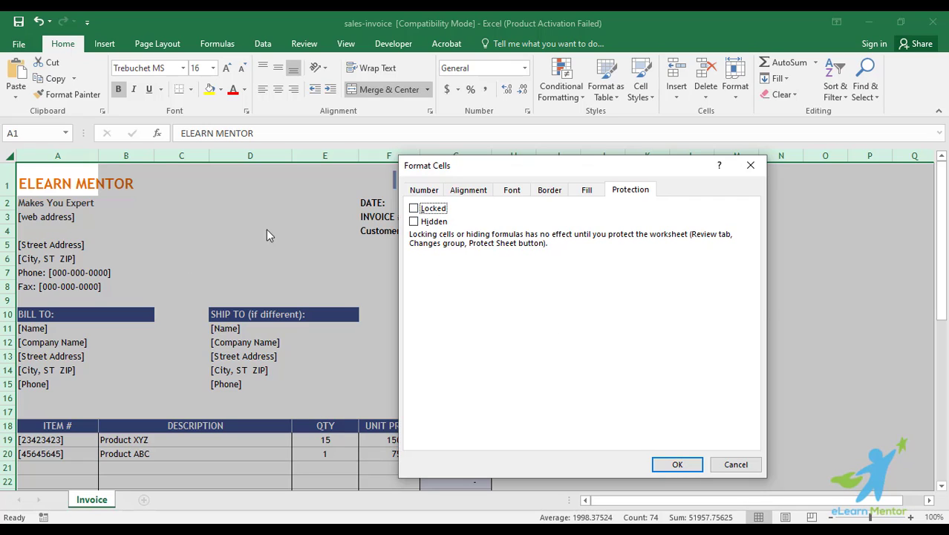
{"action": "left_click", "coordinate": [686, 465]}
{"action": "scroll", "coordinate": [483, 345], "scroll_direction": "down", "scroll_amount": 5}
Select G18:G39 and tick Locked on the Protection tab of Format Cells
{"action": "left_click", "coordinate": [484, 345]}
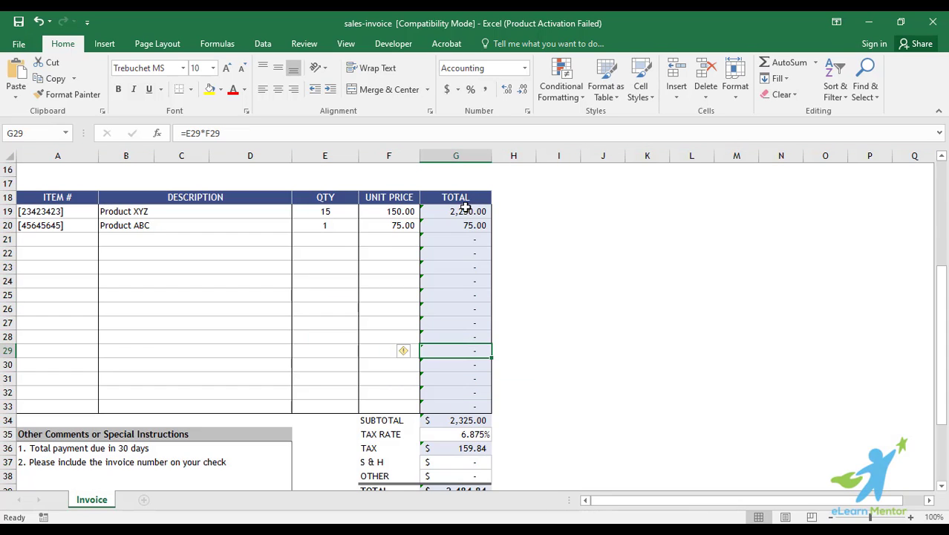
{"action": "left_click", "coordinate": [465, 199]}
{"action": "left_click_drag", "start_coordinate": [474, 217], "coordinate": [479, 406]}
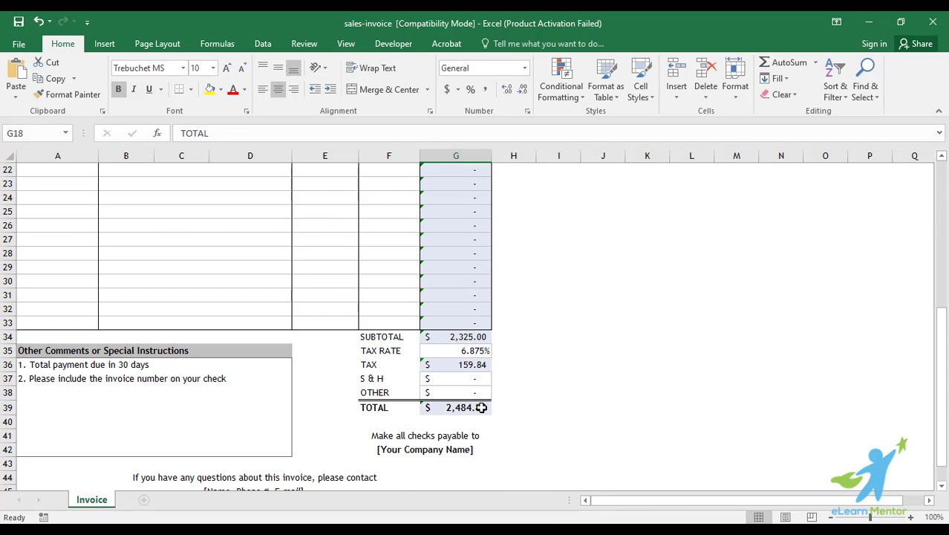
{"action": "scroll", "coordinate": [583, 311], "scroll_direction": "up", "scroll_amount": 3}
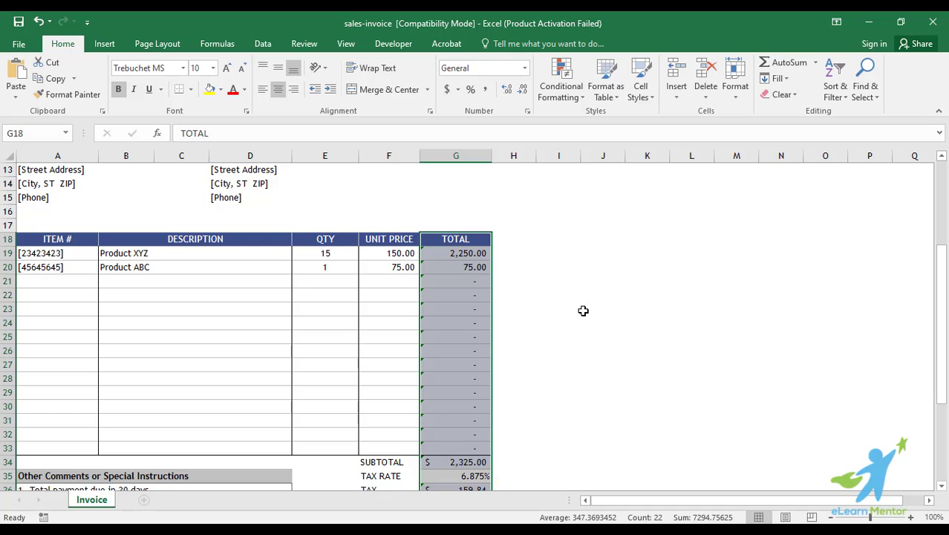
{"action": "scroll", "coordinate": [583, 311], "scroll_direction": "down", "scroll_amount": 2}
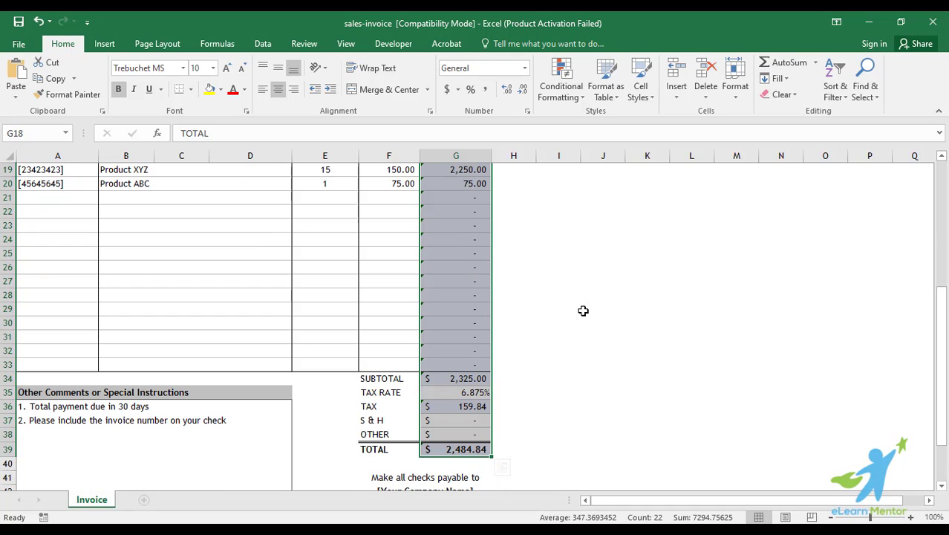
{"action": "scroll", "coordinate": [583, 311], "scroll_direction": "up", "scroll_amount": 1}
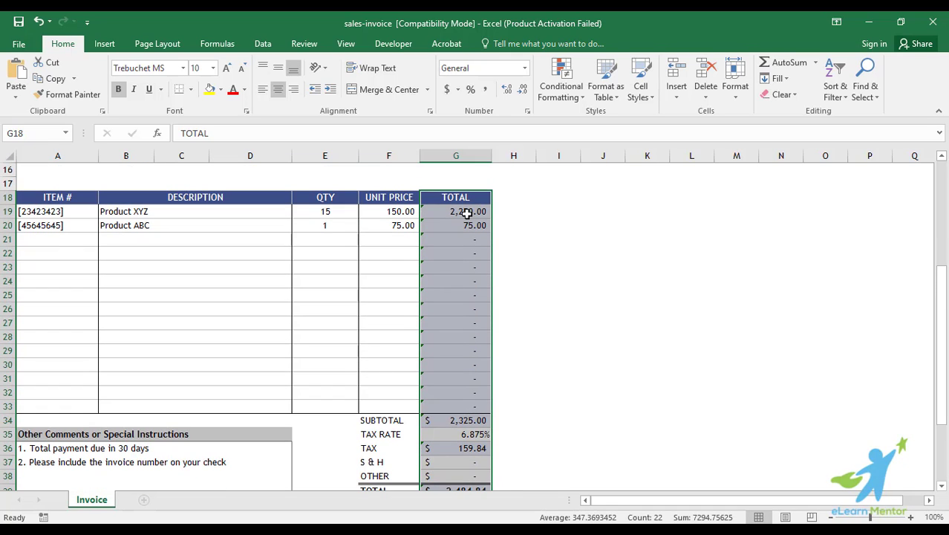
{"action": "right_click", "coordinate": [465, 213]}
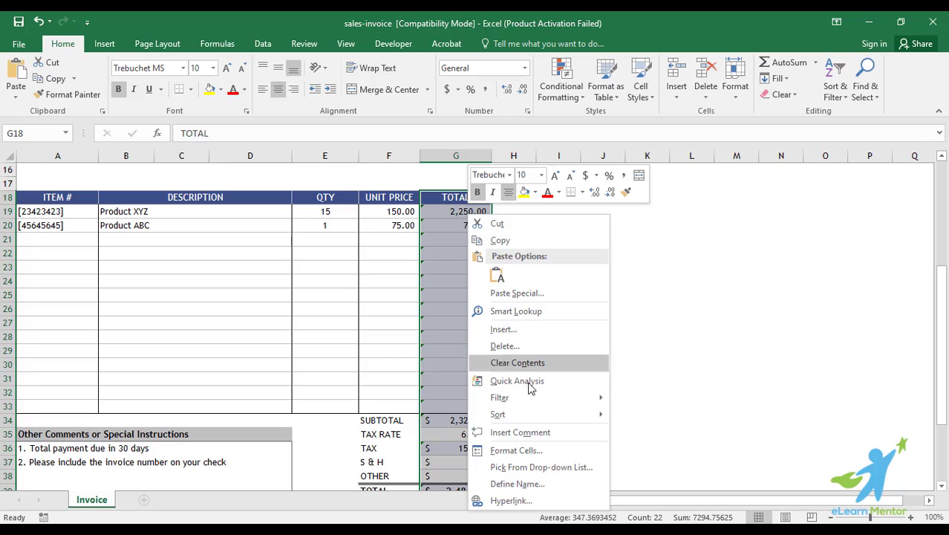
{"action": "left_click", "coordinate": [543, 457]}
{"action": "left_click", "coordinate": [590, 231]}
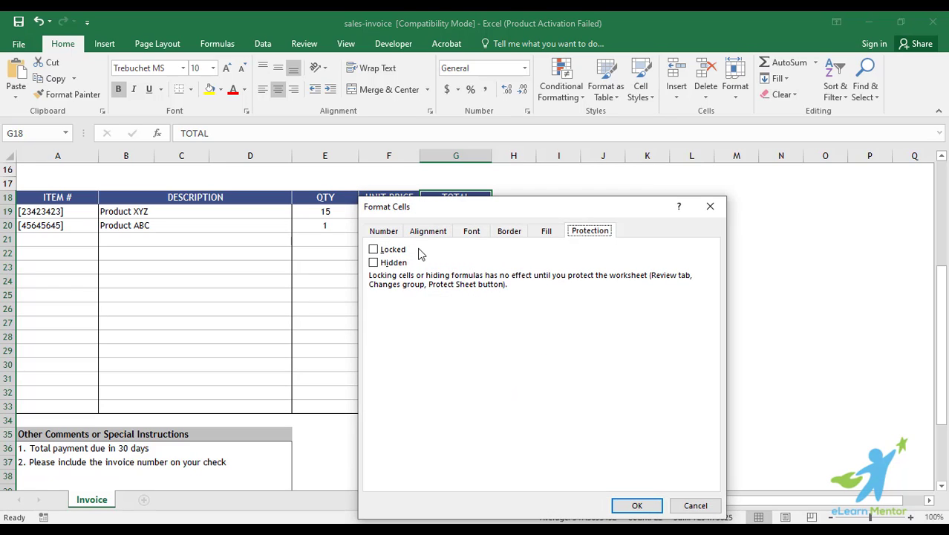
{"action": "left_click", "coordinate": [395, 253]}
{"action": "left_click", "coordinate": [637, 505]}
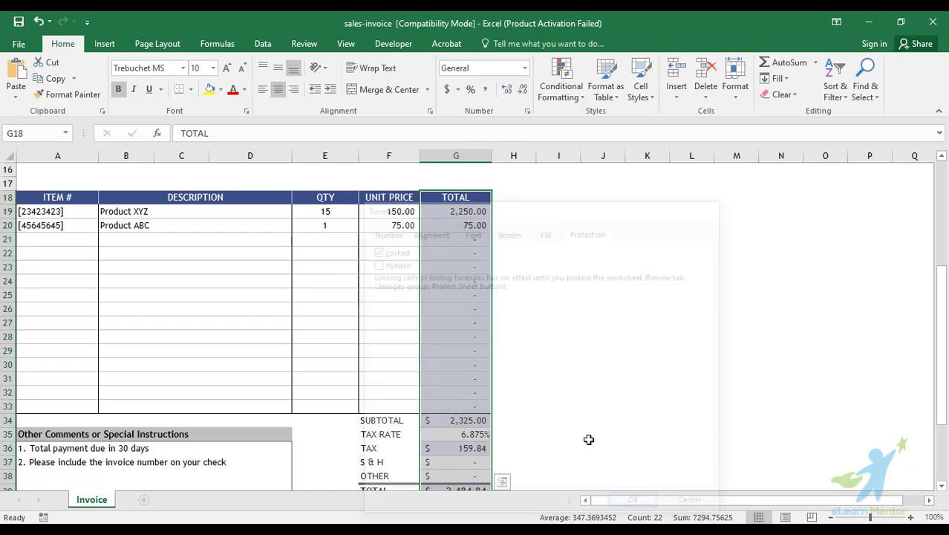
{"action": "left_click", "coordinate": [461, 346]}
Test formula cell G24 by typing 1, then cancel with Esc to keep the formula
{"action": "scroll", "coordinate": [456, 295], "scroll_direction": "down", "scroll_amount": 1}
{"action": "left_click", "coordinate": [384, 257]}
{"action": "scroll", "coordinate": [460, 288], "scroll_direction": "up", "scroll_amount": 2}
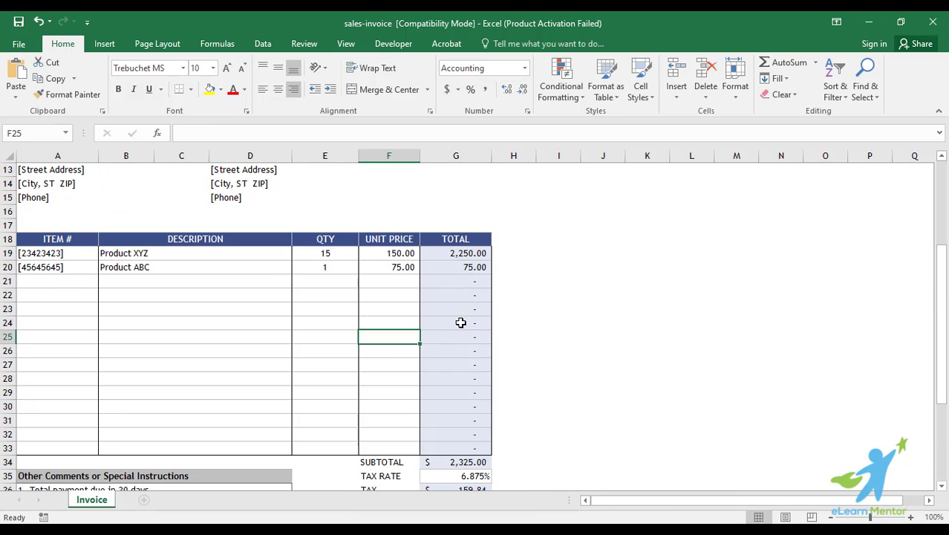
{"action": "left_click", "coordinate": [460, 322]}
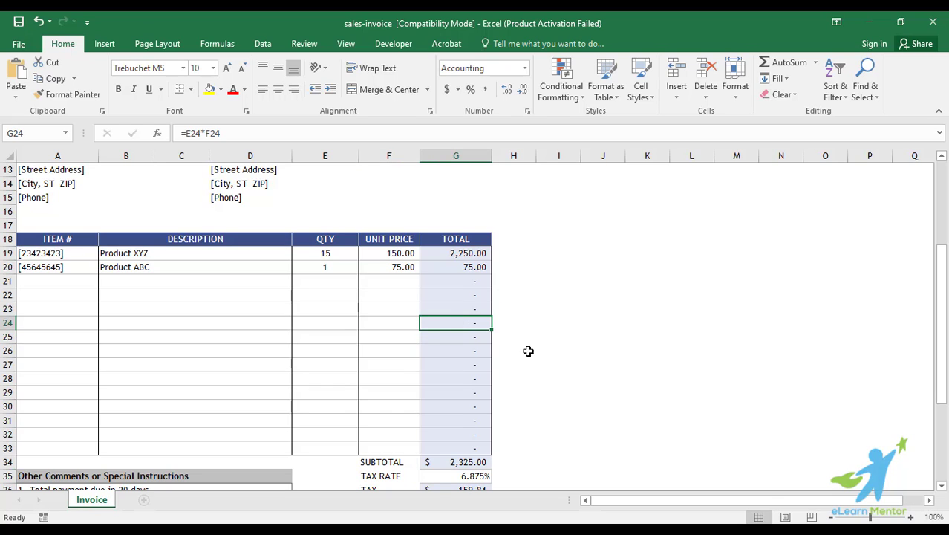
{"action": "type", "text": "1"}
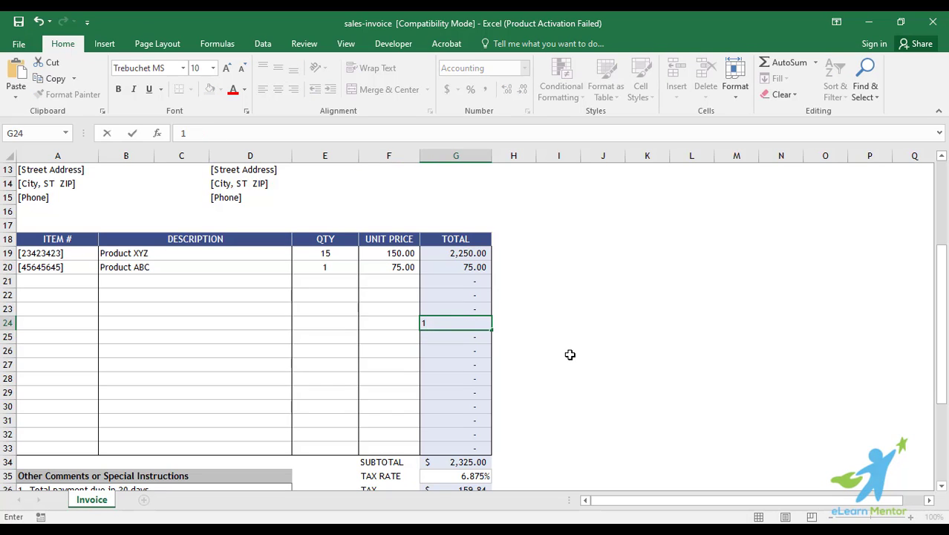
{"action": "key", "text": "Escape"}
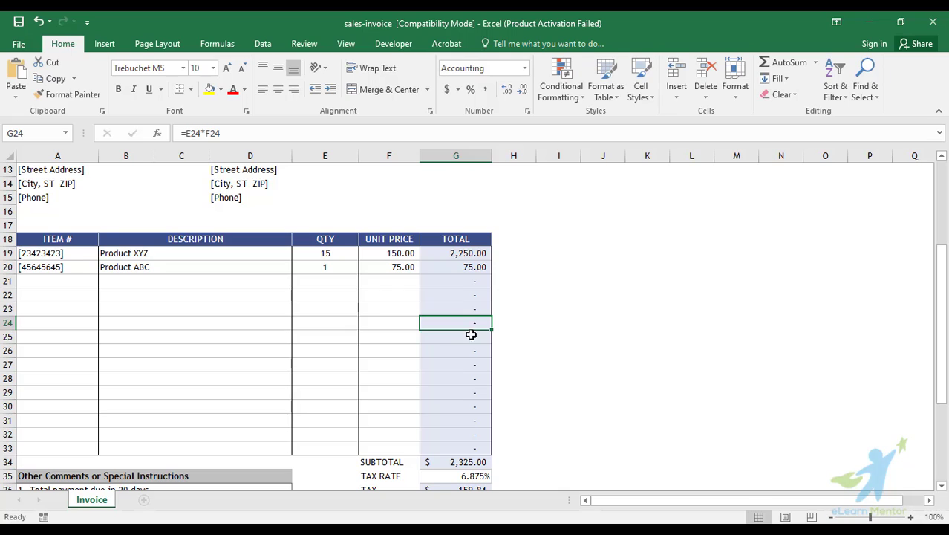
{"action": "left_click", "coordinate": [376, 322]}
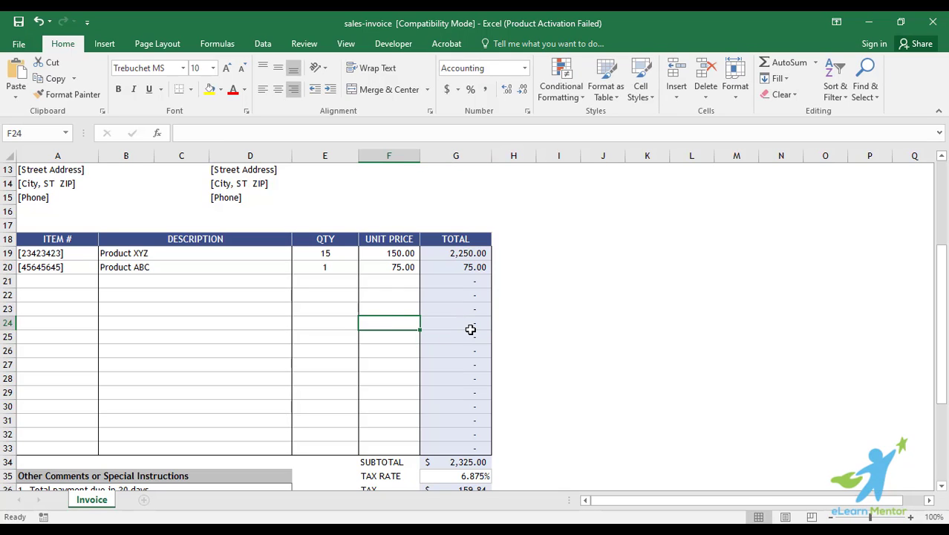
Protect the Invoice sheet from the Review tab with a password entered twice
{"action": "left_click", "coordinate": [270, 46]}
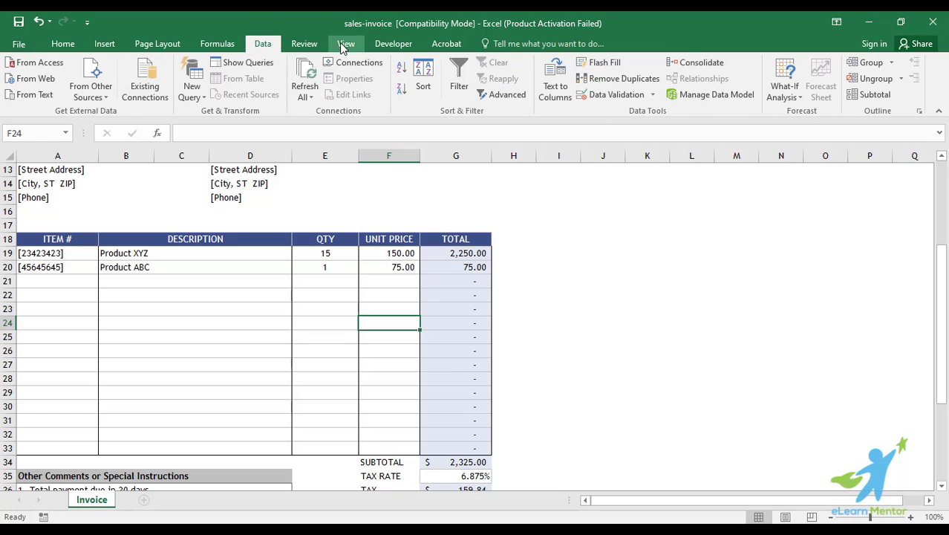
{"action": "left_click", "coordinate": [310, 46]}
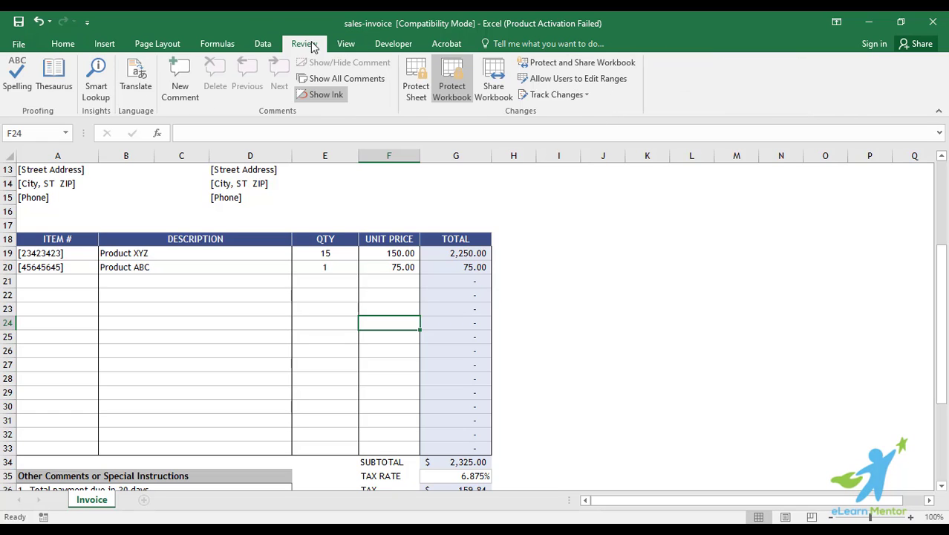
{"action": "left_click", "coordinate": [418, 92]}
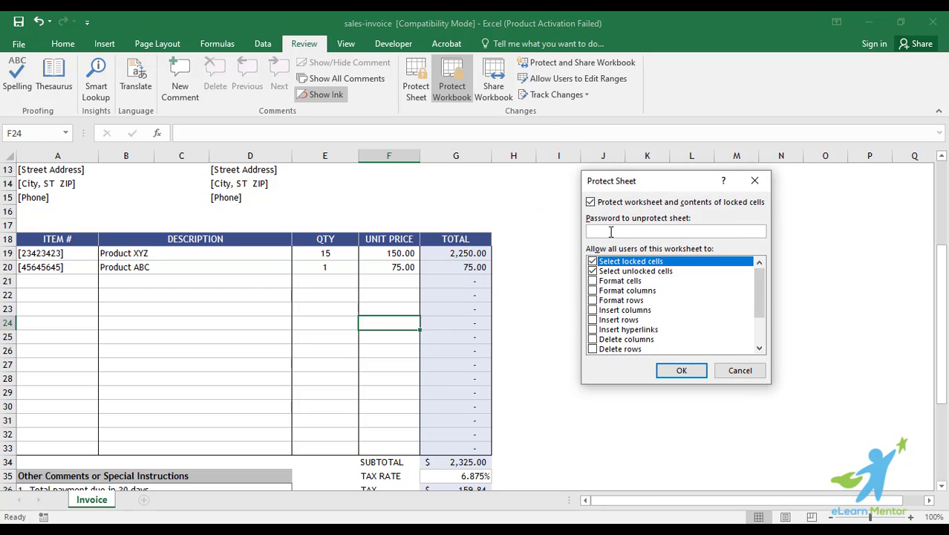
{"action": "type", "text": "••"}
{"action": "left_click", "coordinate": [683, 372]}
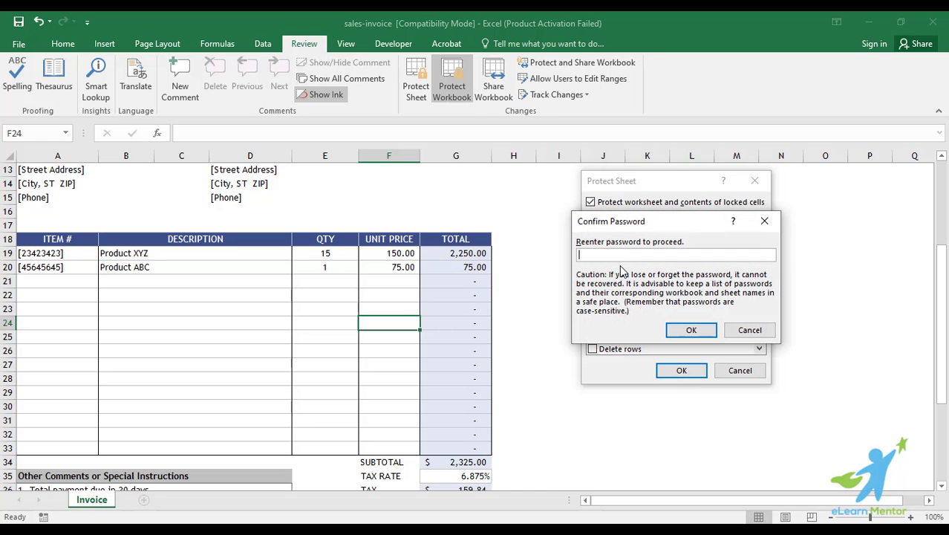
{"action": "type", "text": "••"}
{"action": "left_click", "coordinate": [691, 331]}
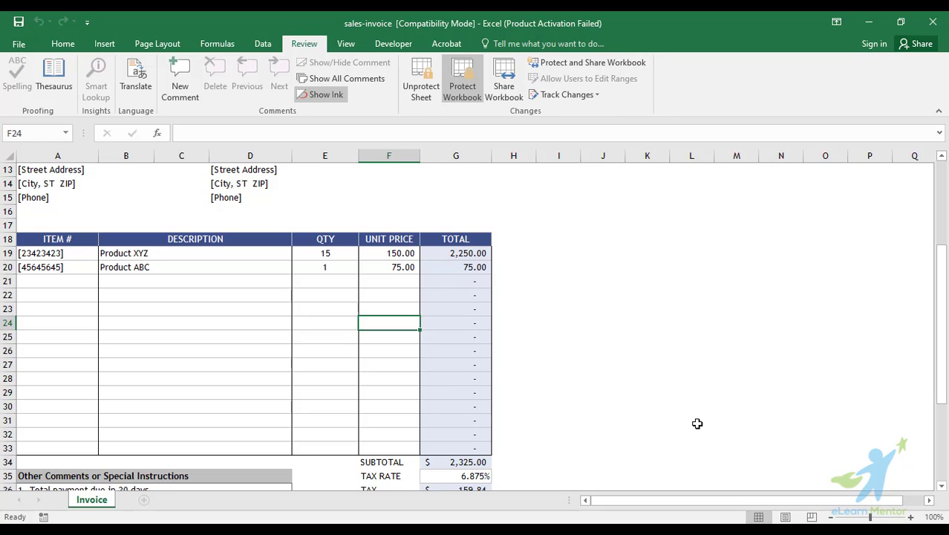
Try deleting locked TOTAL cell G23 and dismiss the protected-sheet warning
{"action": "left_click", "coordinate": [456, 309]}
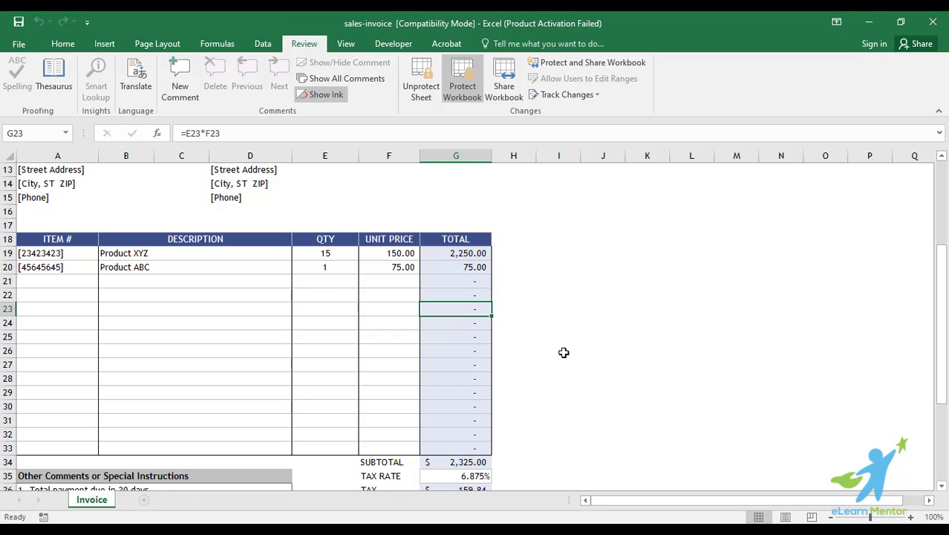
{"action": "key", "text": "Delete"}
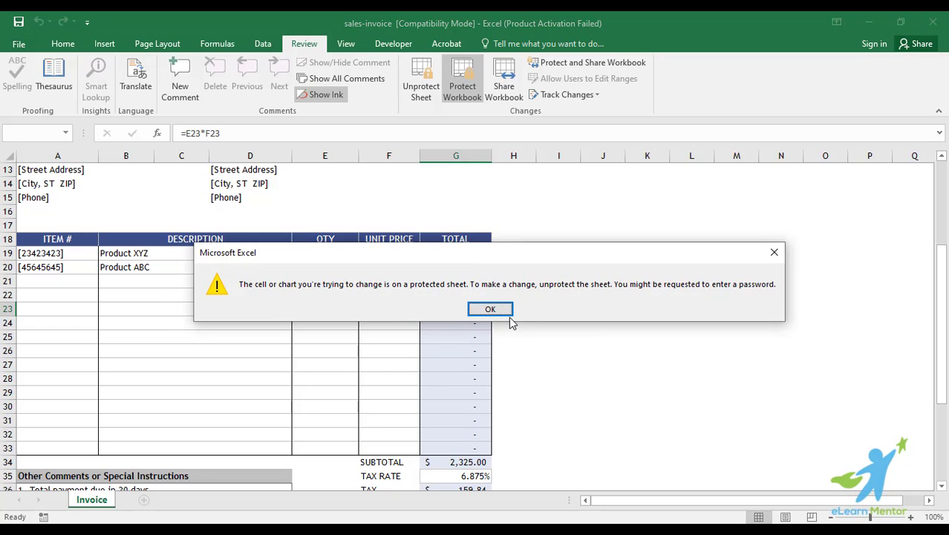
{"action": "left_click", "coordinate": [490, 309]}
Enter 'prod' in unlocked description cell B23 to confirm it remains editable
{"action": "scroll", "coordinate": [582, 370], "scroll_direction": "down", "scroll_amount": 4}
{"action": "scroll", "coordinate": [582, 369], "scroll_direction": "up", "scroll_amount": 6}
{"action": "left_click", "coordinate": [567, 367]}
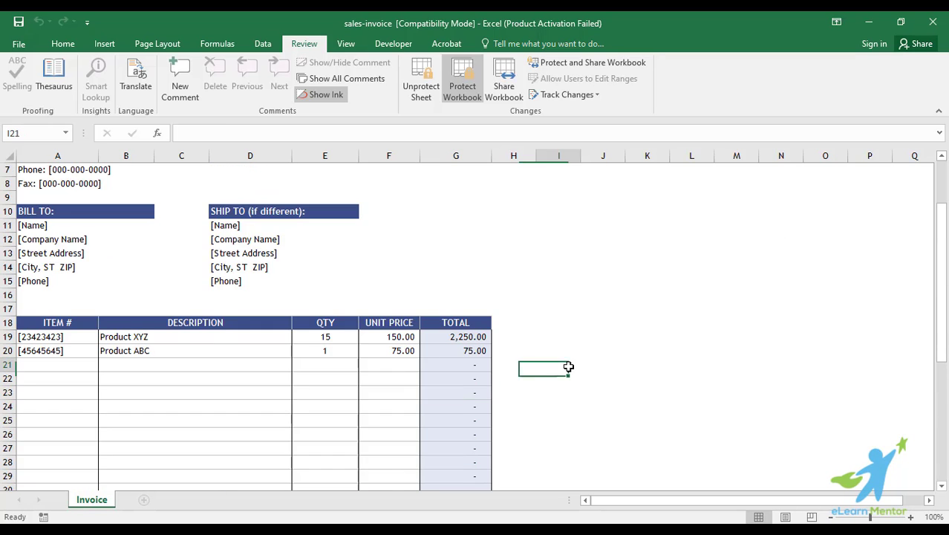
{"action": "scroll", "coordinate": [568, 369], "scroll_direction": "down", "scroll_amount": 4}
{"action": "scroll", "coordinate": [567, 371], "scroll_direction": "up", "scroll_amount": 2}
{"action": "left_click", "coordinate": [224, 316]}
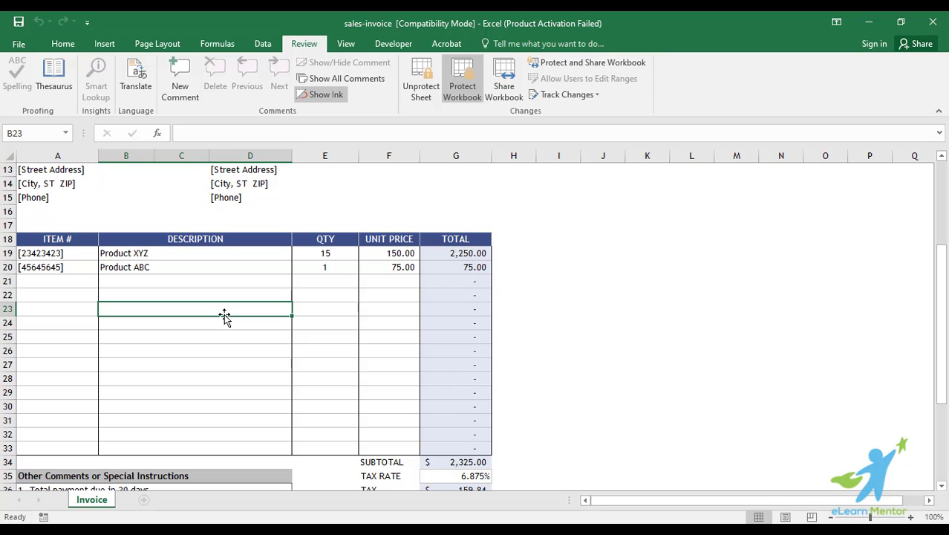
{"action": "type", "text": "prod"}
{"action": "key", "text": "Return"}
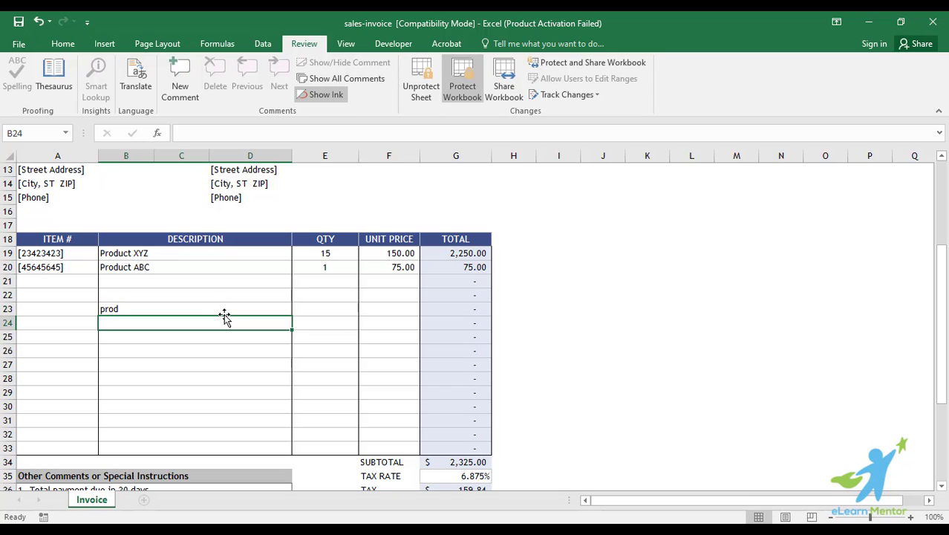
Review the TOTAL column cells, then delete 'prod' from cell B23
{"action": "left_click", "coordinate": [224, 312]}
{"action": "left_click", "coordinate": [457, 334]}
{"action": "scroll", "coordinate": [455, 324], "scroll_direction": "down", "scroll_amount": 1}
{"action": "scroll", "coordinate": [454, 323], "scroll_direction": "down", "scroll_amount": 2}
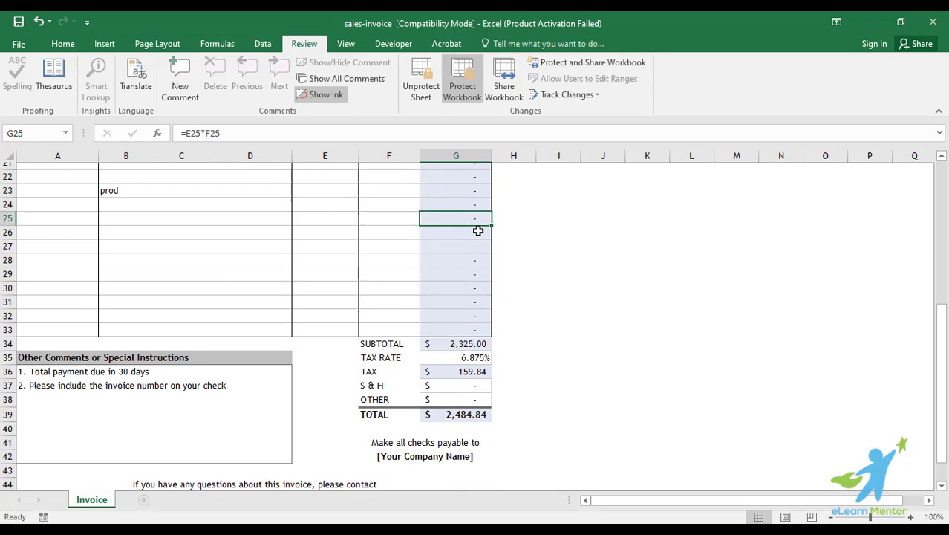
{"action": "scroll", "coordinate": [479, 229], "scroll_direction": "up", "scroll_amount": 2}
{"action": "left_click", "coordinate": [464, 196]}
{"action": "scroll", "coordinate": [489, 333], "scroll_direction": "down", "scroll_amount": 3}
{"action": "left_click_drag", "start_coordinate": [471, 356], "coordinate": [483, 365]}
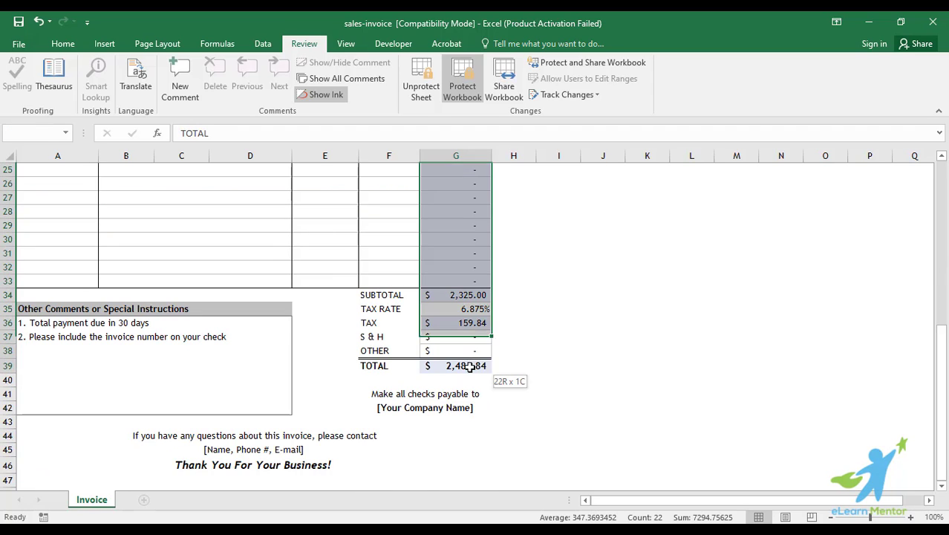
{"action": "scroll", "coordinate": [574, 360], "scroll_direction": "up", "scroll_amount": 4}
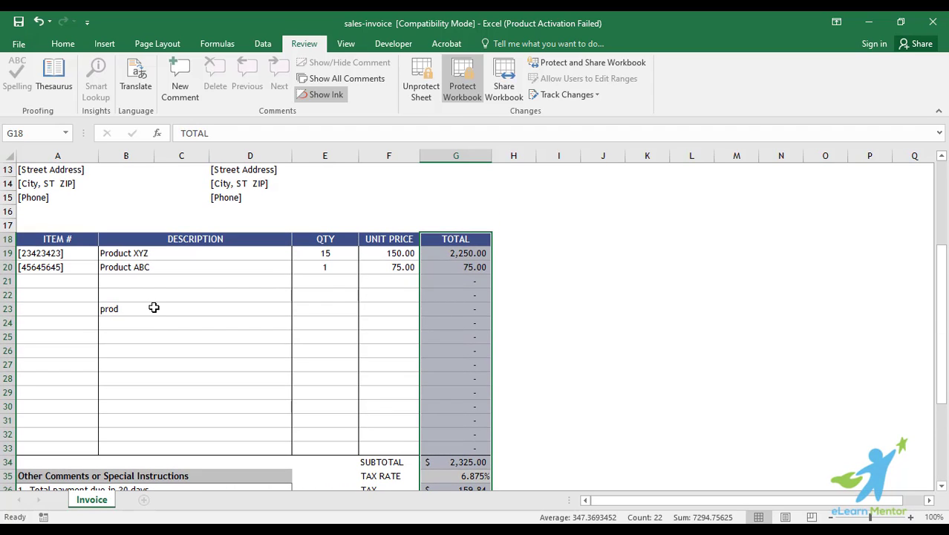
{"action": "left_click", "coordinate": [152, 309]}
{"action": "key", "text": "Delete"}
{"action": "scroll", "coordinate": [188, 320], "scroll_direction": "up", "scroll_amount": 4}
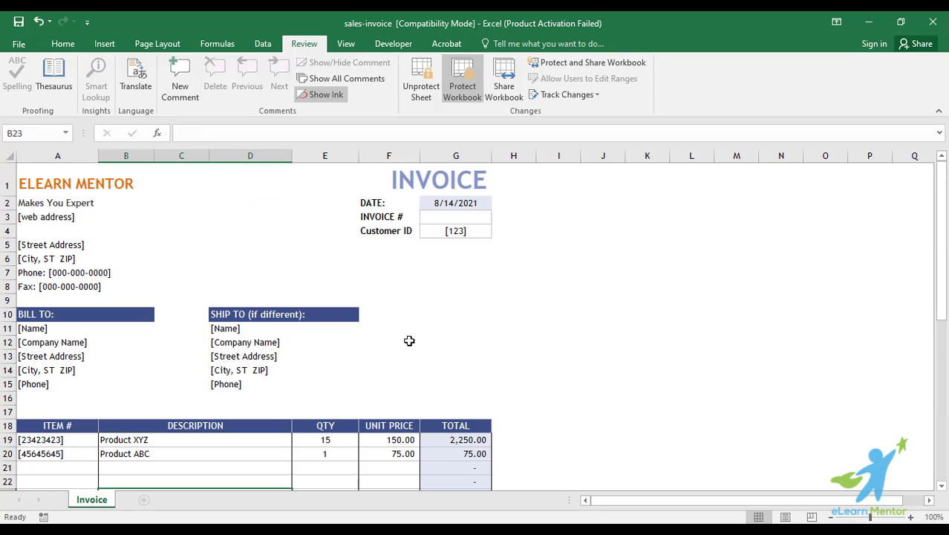
{"action": "left_click", "coordinate": [409, 340]}
{"action": "scroll", "coordinate": [370, 278], "scroll_direction": "down", "scroll_amount": 3}
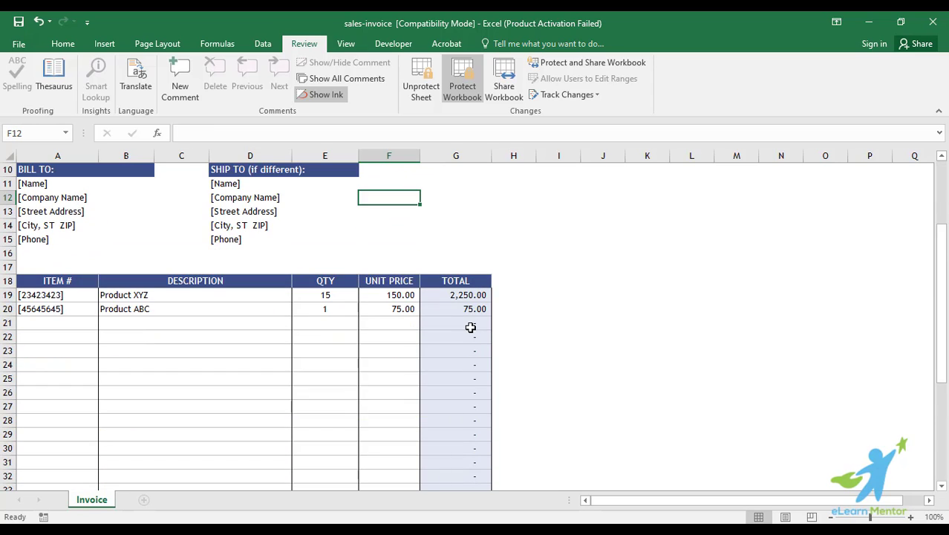
{"action": "scroll", "coordinate": [470, 326], "scroll_direction": "down", "scroll_amount": 3}
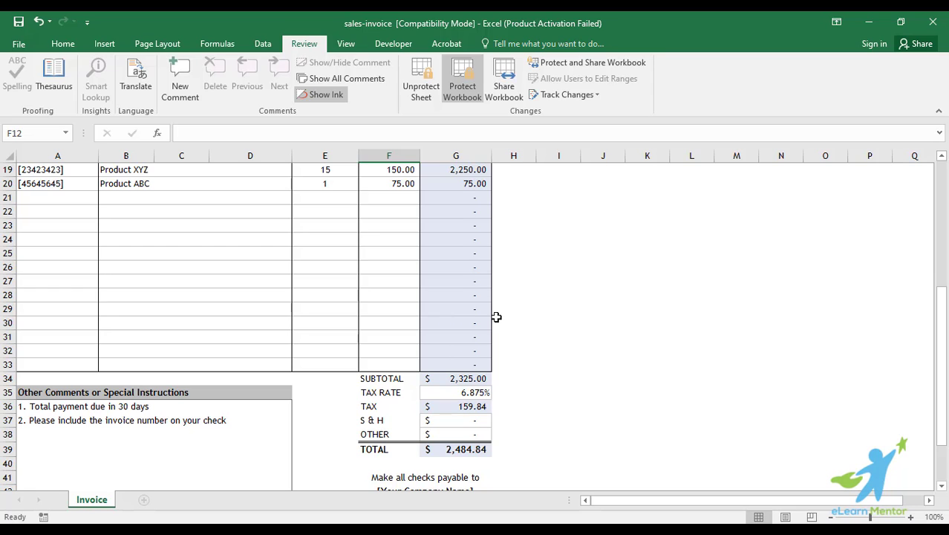
{"action": "scroll", "coordinate": [496, 317], "scroll_direction": "up", "scroll_amount": 3}
{"action": "left_click", "coordinate": [280, 237]}
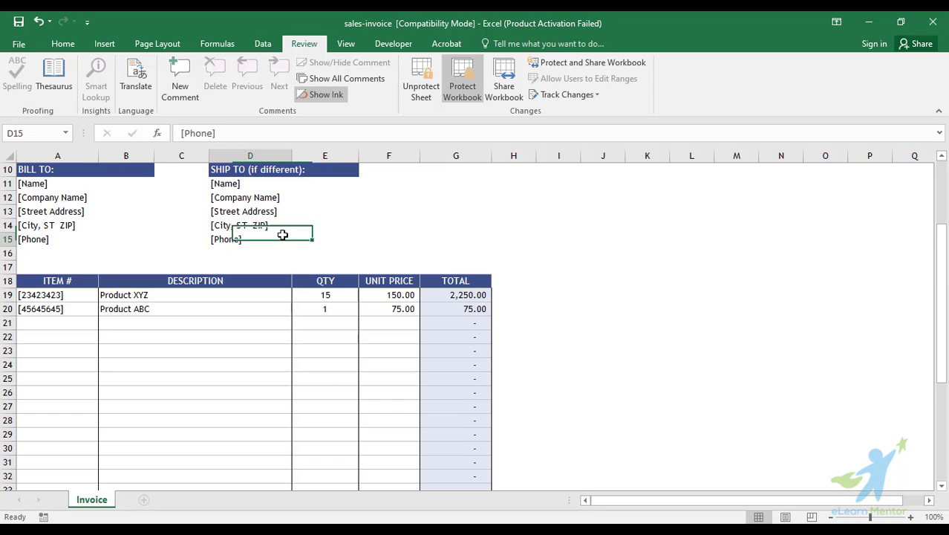
{"action": "left_click", "coordinate": [63, 44]}
{"action": "left_click", "coordinate": [431, 268]}
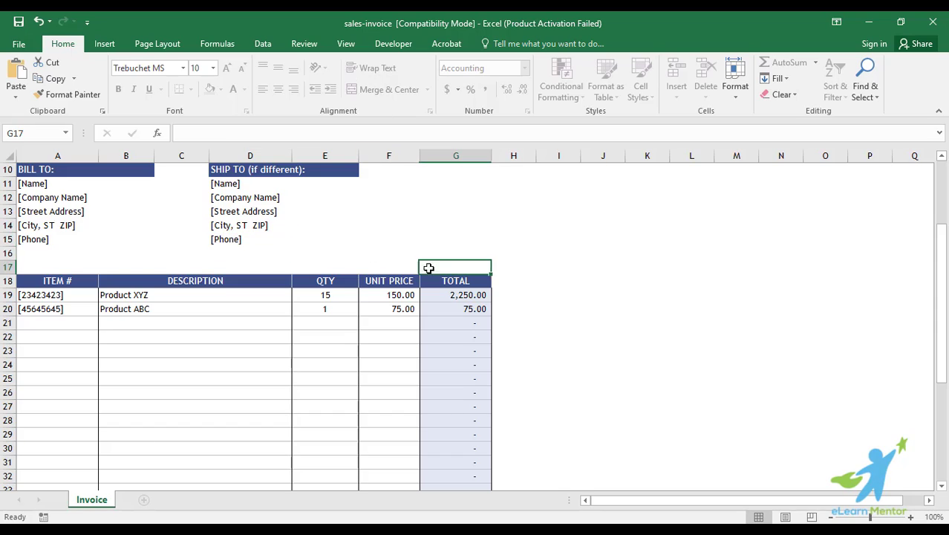
{"action": "left_click", "coordinate": [284, 340]}
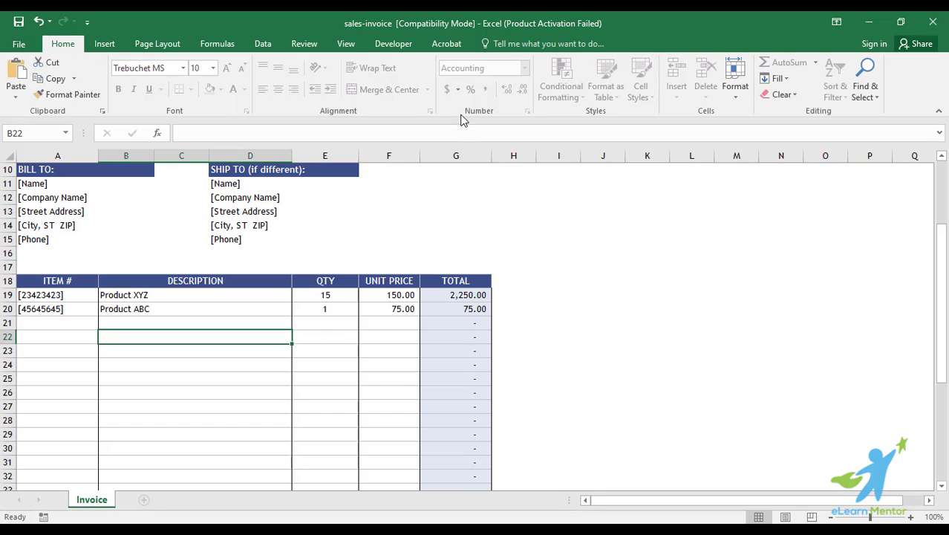
{"action": "left_click", "coordinate": [265, 44]}
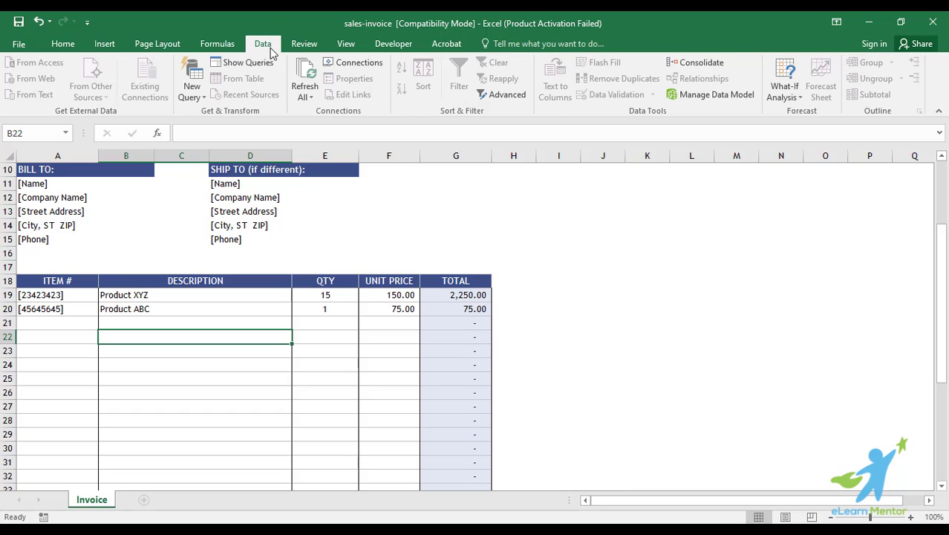
{"action": "left_click", "coordinate": [304, 43]}
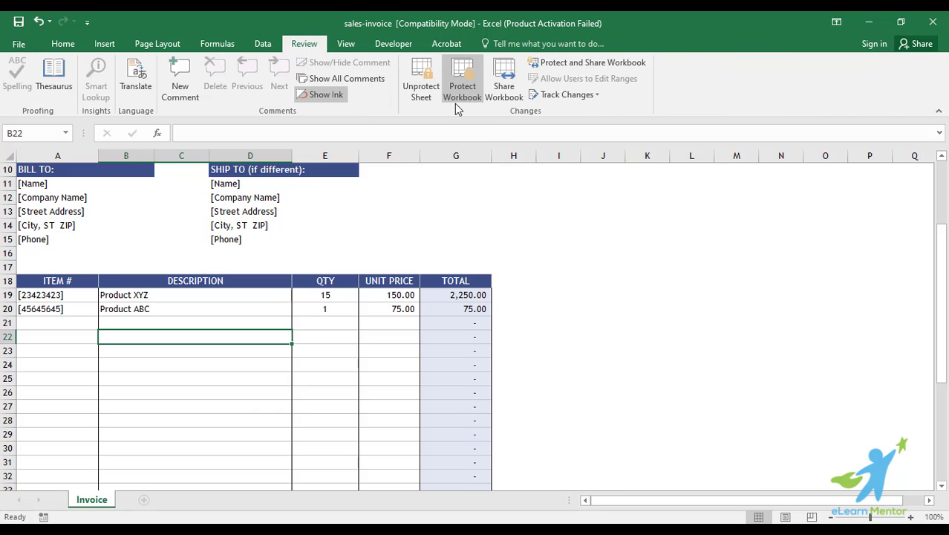
Unprotect the workbook structure with its password and cancel re-protecting it
{"action": "left_click", "coordinate": [474, 252]}
{"action": "left_click", "coordinate": [460, 87]}
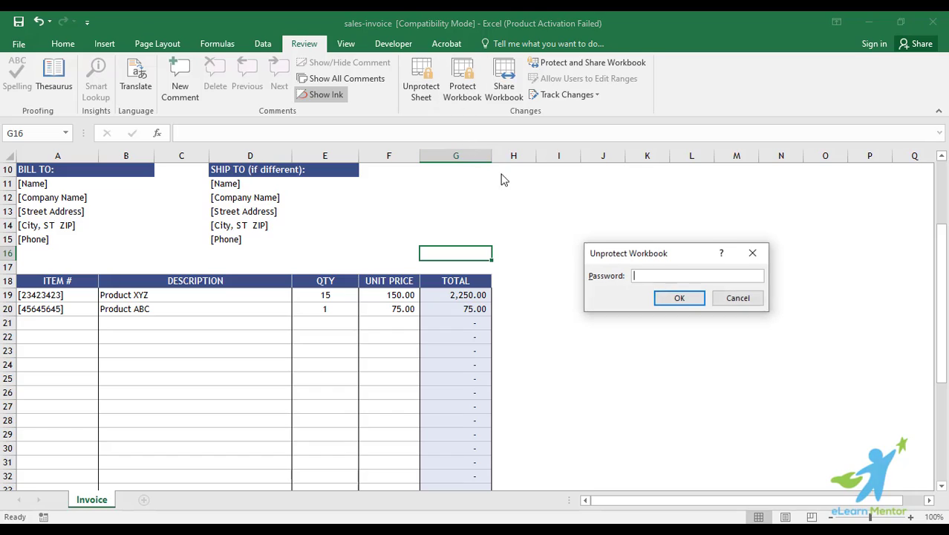
{"action": "type", "text": "•••"}
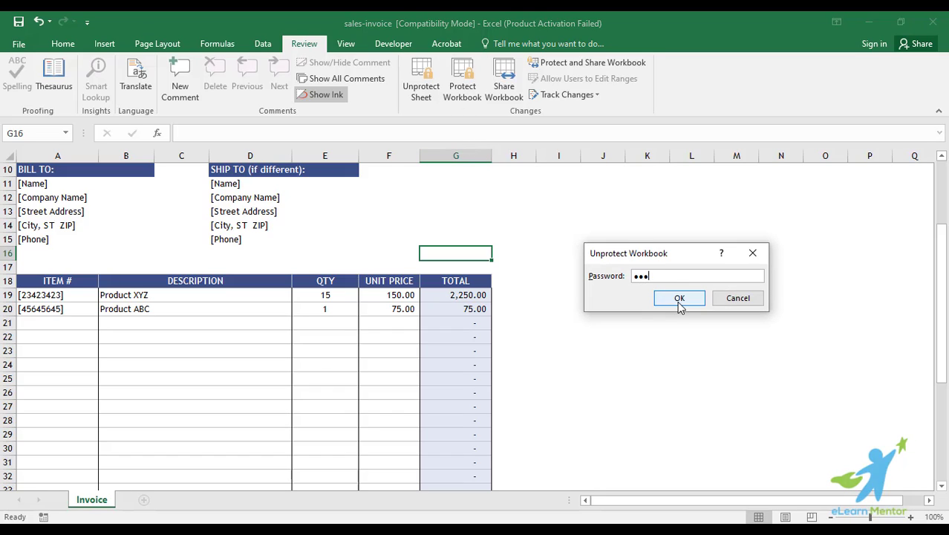
{"action": "left_click", "coordinate": [680, 300]}
{"action": "left_click", "coordinate": [612, 223]}
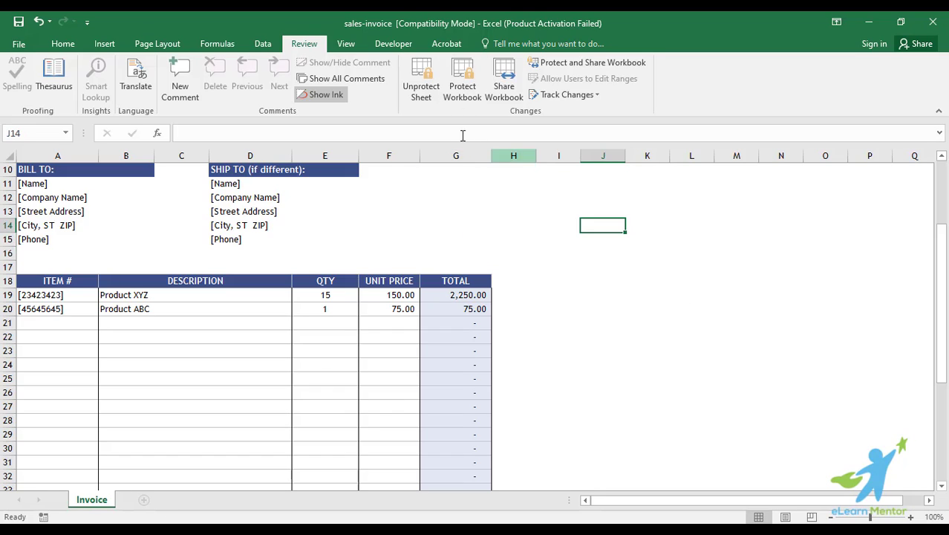
{"action": "left_click", "coordinate": [462, 80]}
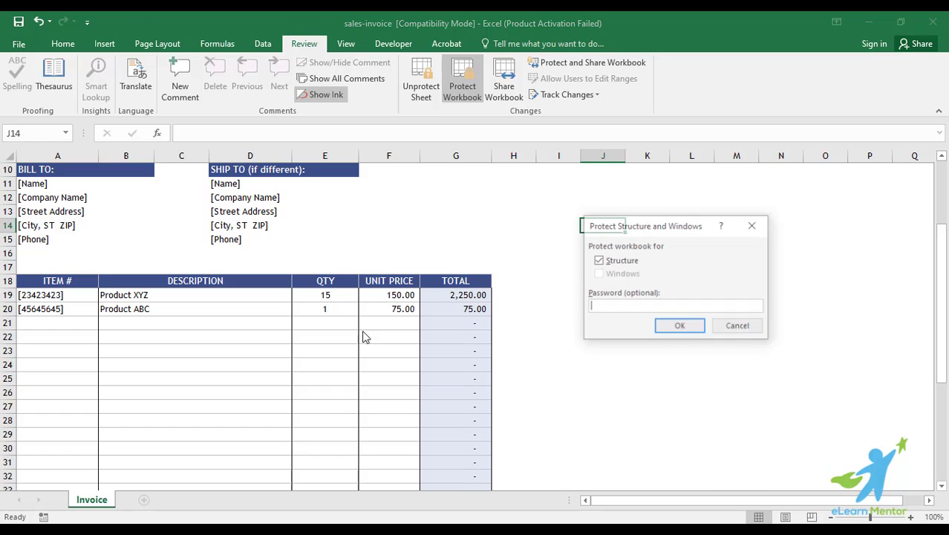
{"action": "left_click", "coordinate": [739, 326]}
Add a blank Sheet2, delete it, then add a new blank Sheet3
{"action": "left_click", "coordinate": [144, 499]}
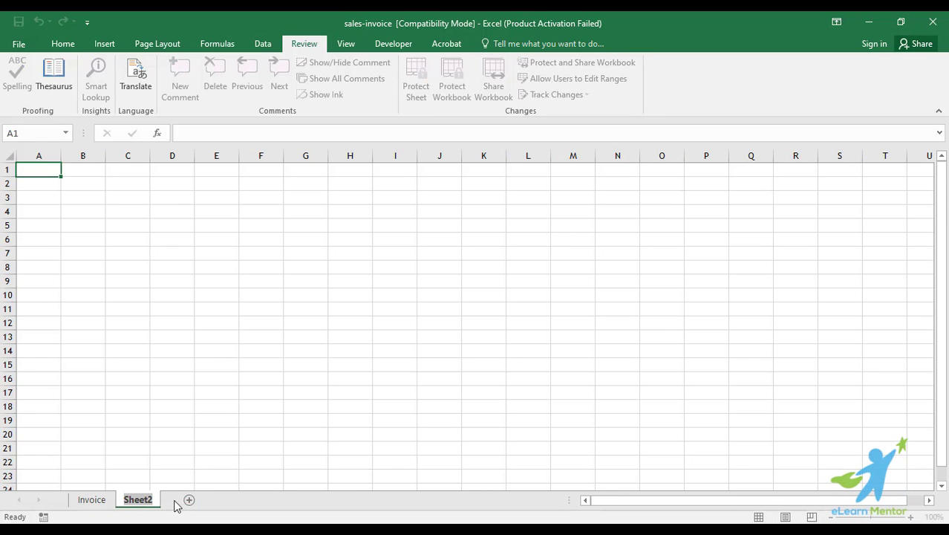
{"action": "left_click", "coordinate": [225, 450]}
{"action": "right_click", "coordinate": [153, 500]}
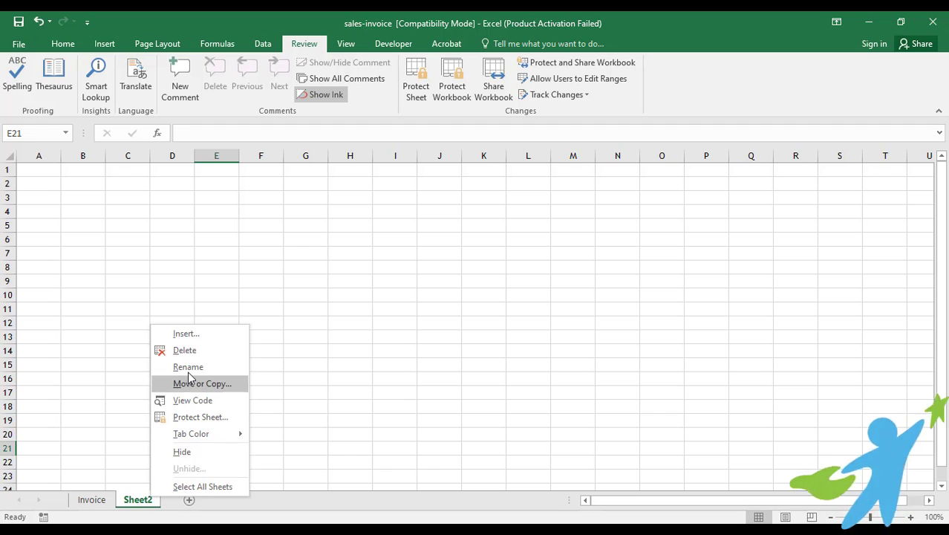
{"action": "left_click", "coordinate": [193, 350]}
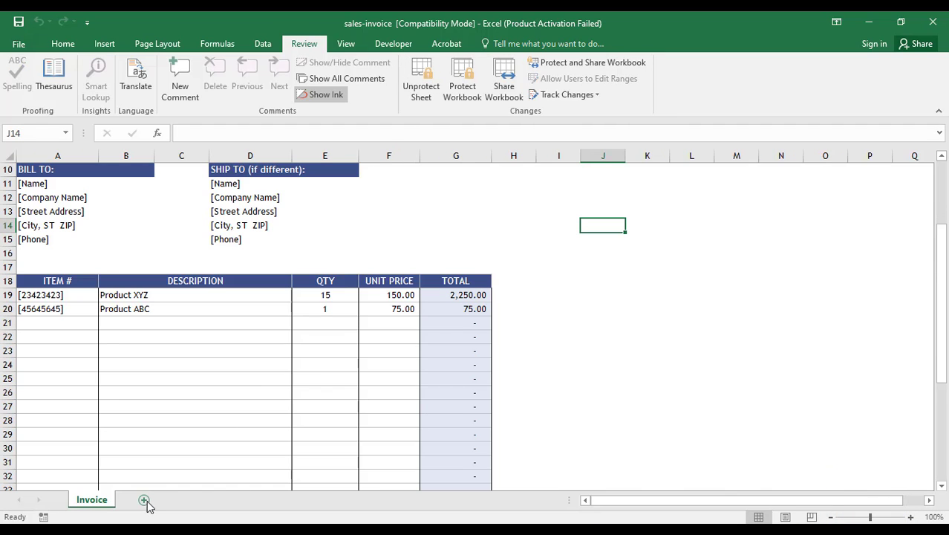
{"action": "left_click", "coordinate": [145, 500]}
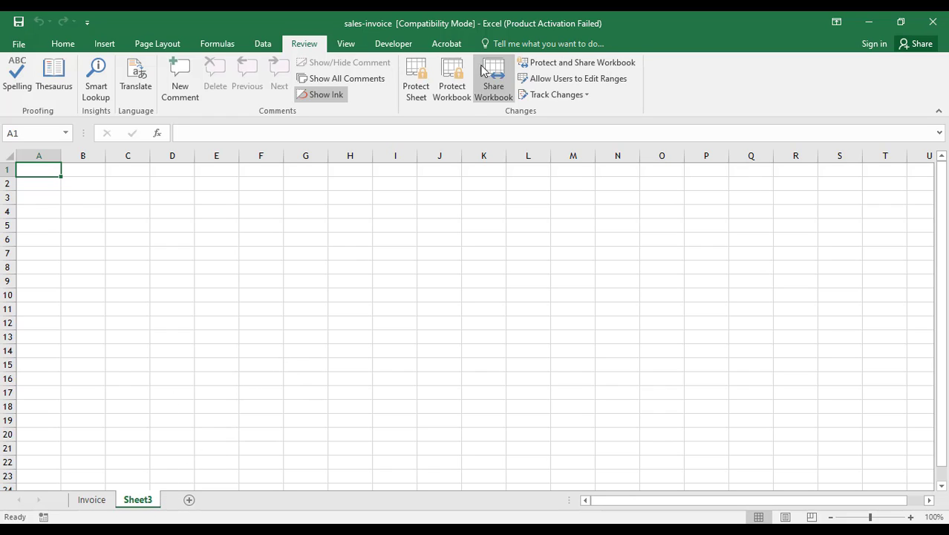
Protect the workbook structure with a confirmed password and verify Sheet3's tab options are disabled
{"action": "left_click", "coordinate": [452, 81]}
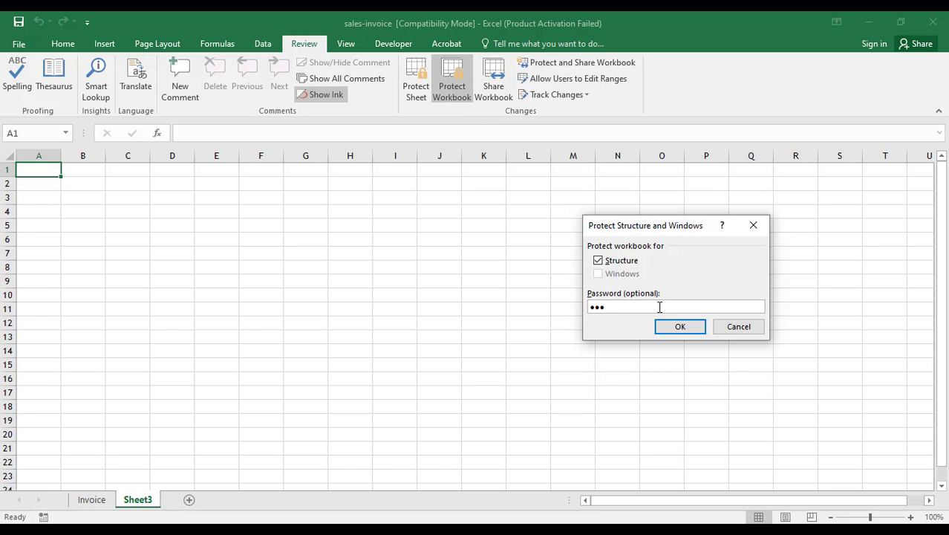
{"action": "key", "text": "Return"}
{"action": "type", "text": "123"}
{"action": "key", "text": "Return"}
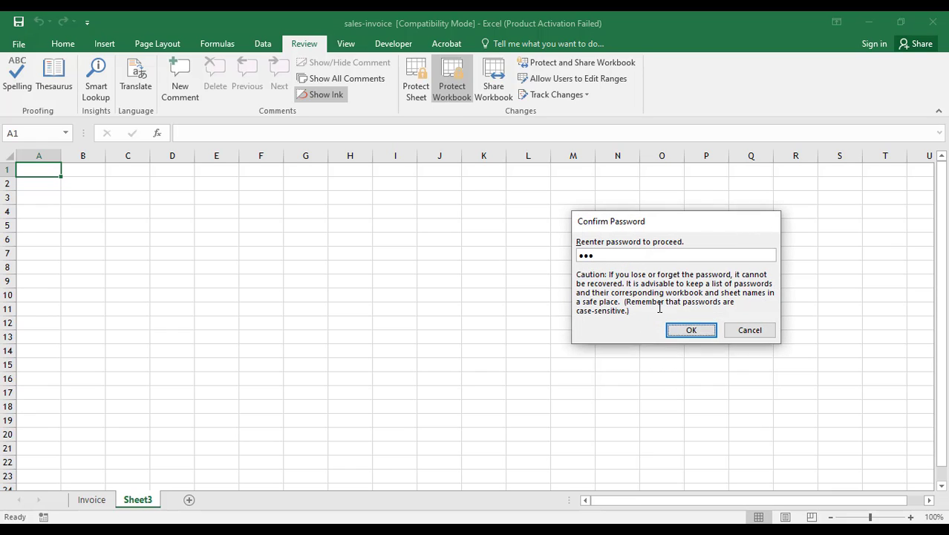
{"action": "left_click", "coordinate": [208, 419]}
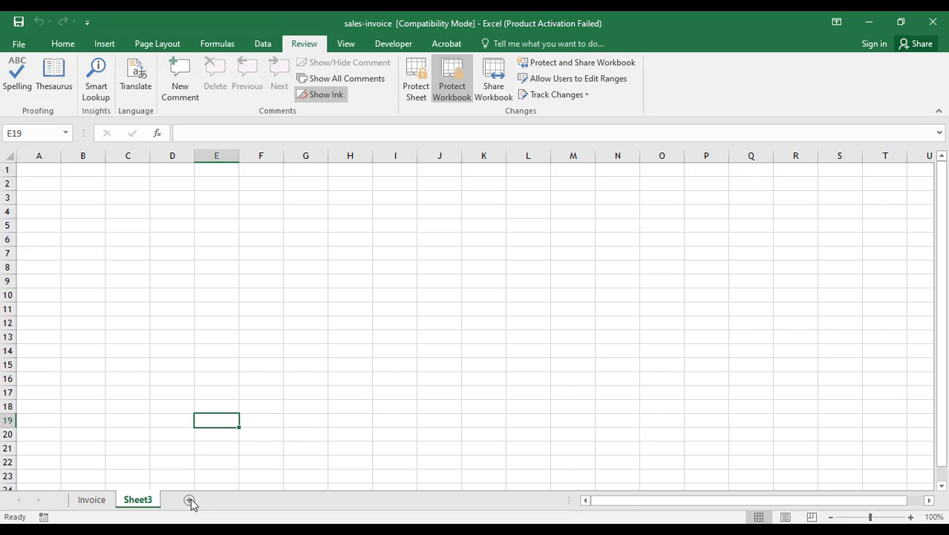
{"action": "right_click", "coordinate": [141, 504]}
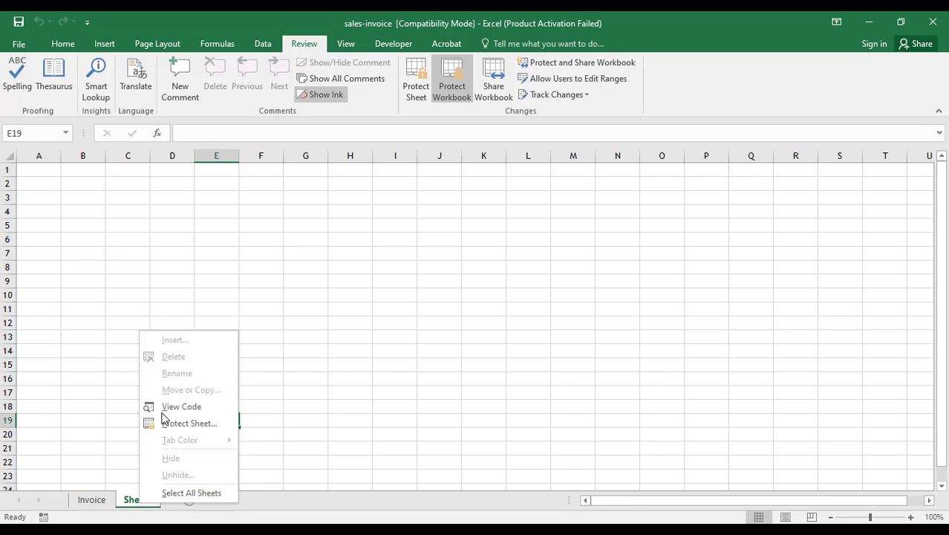
{"action": "key", "text": "Escape"}
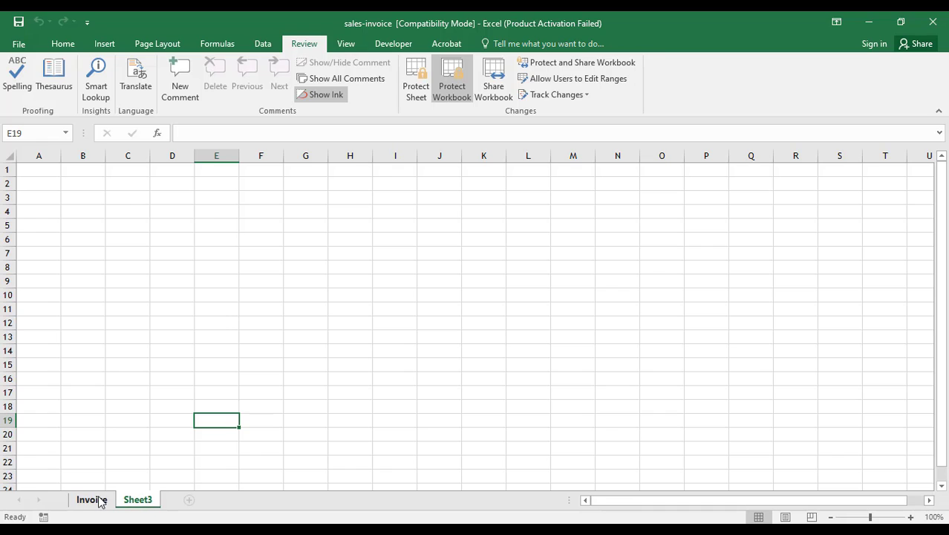
Return to the Invoice sheet and view the TOTAL formulas in G22 and neighbouring cells
{"action": "left_click", "coordinate": [94, 500]}
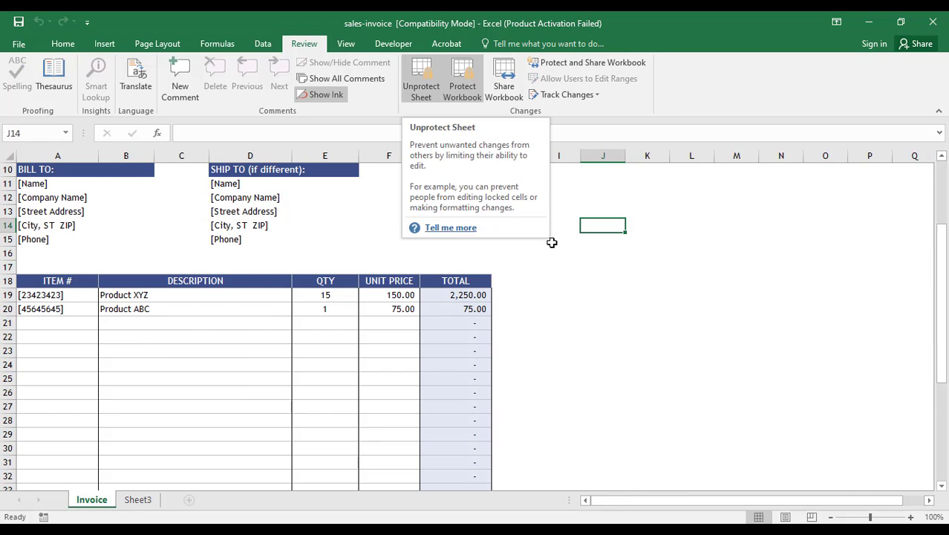
{"action": "scroll", "coordinate": [545, 254], "scroll_direction": "down", "scroll_amount": 2}
{"action": "left_click", "coordinate": [470, 257]}
{"action": "scroll", "coordinate": [471, 256], "scroll_direction": "up", "scroll_amount": 1}
{"action": "key", "text": "Down"}
{"action": "key", "text": "Down"}
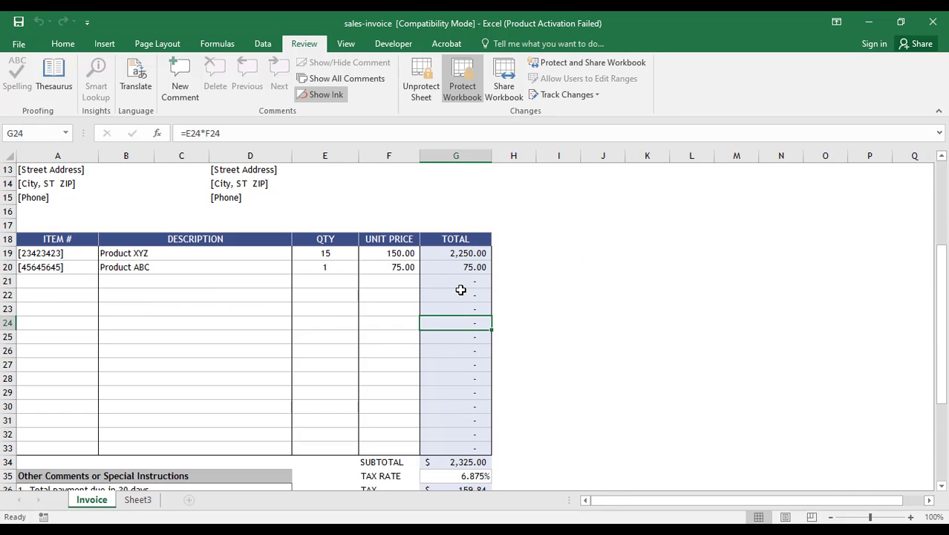
{"action": "key", "text": "Up"}
{"action": "key", "text": "Up"}
{"action": "scroll", "coordinate": [400, 305], "scroll_direction": "up", "scroll_amount": 3}
{"action": "scroll", "coordinate": [400, 304], "scroll_direction": "down", "scroll_amount": 10}
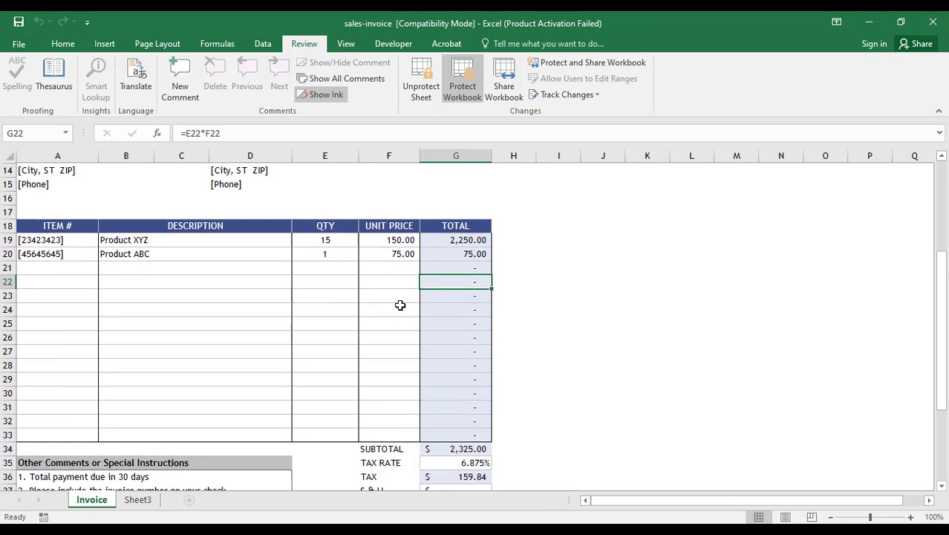
{"action": "scroll", "coordinate": [399, 305], "scroll_direction": "up", "scroll_amount": 10}
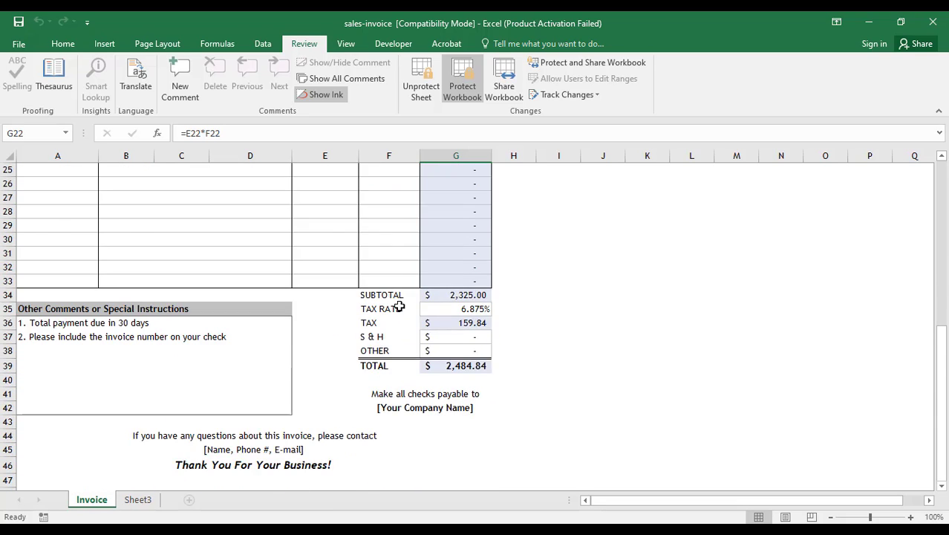